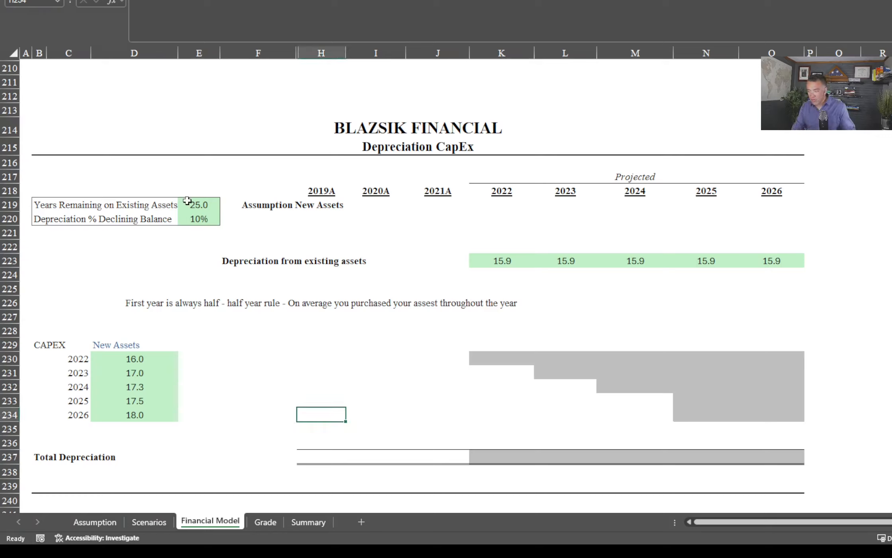
Review the 2022–2026 new-asset CapEx, the existing-asset depreciation row, and the years-remaining and declining-balance assumptions in E219:E220
{"action": "left_click_drag", "start_coordinate": [146, 356], "coordinate": [153, 418]}
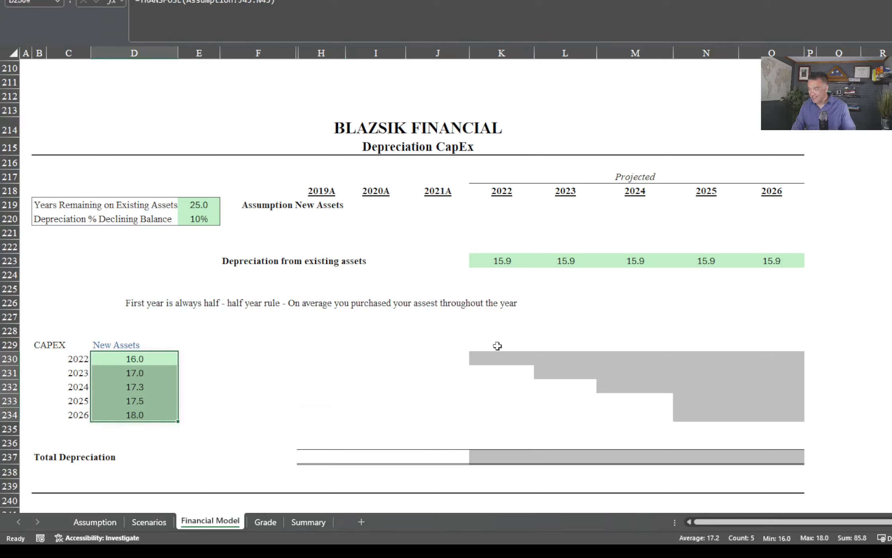
{"action": "left_click_drag", "start_coordinate": [500, 261], "coordinate": [803, 267]}
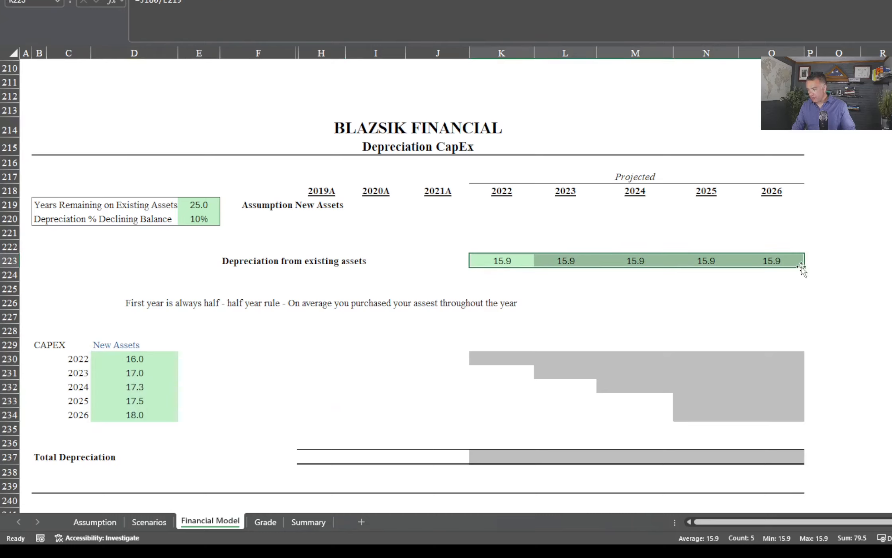
{"action": "left_click", "coordinate": [196, 207]}
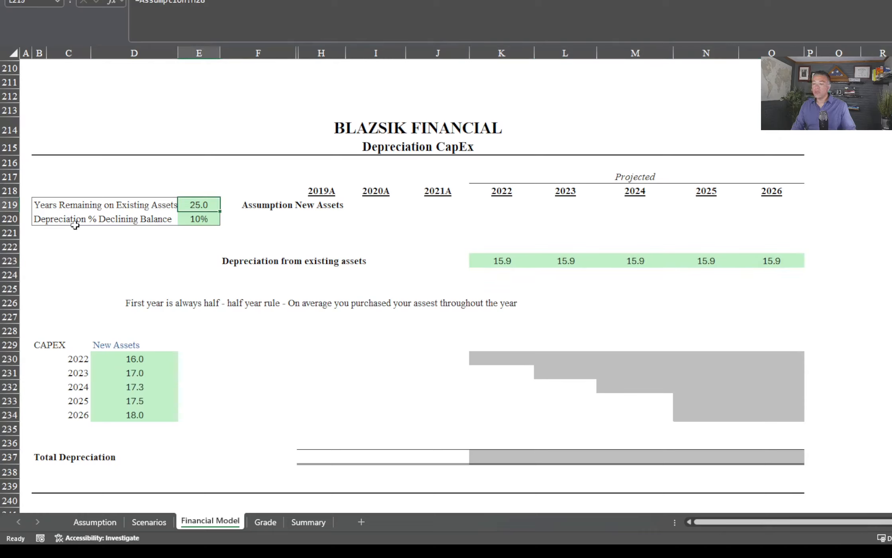
{"action": "left_click", "coordinate": [193, 223]}
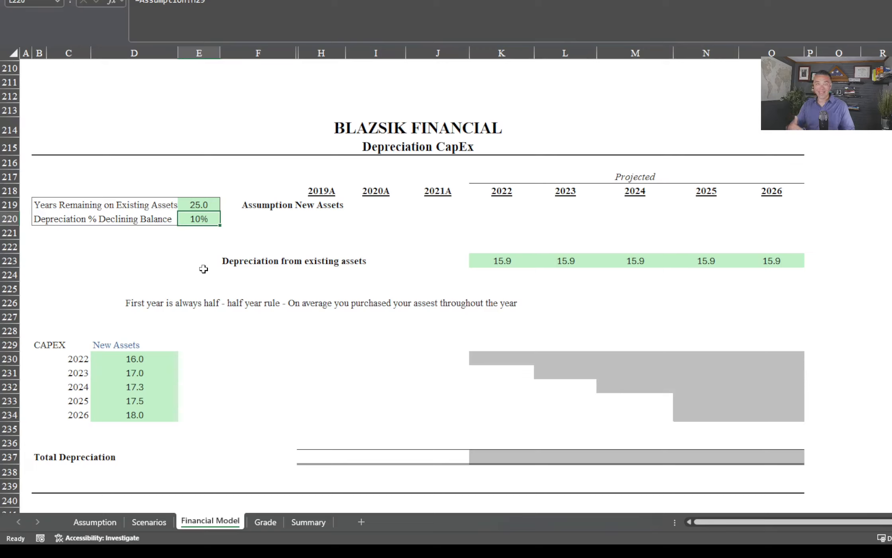
{"action": "left_click", "coordinate": [496, 361]}
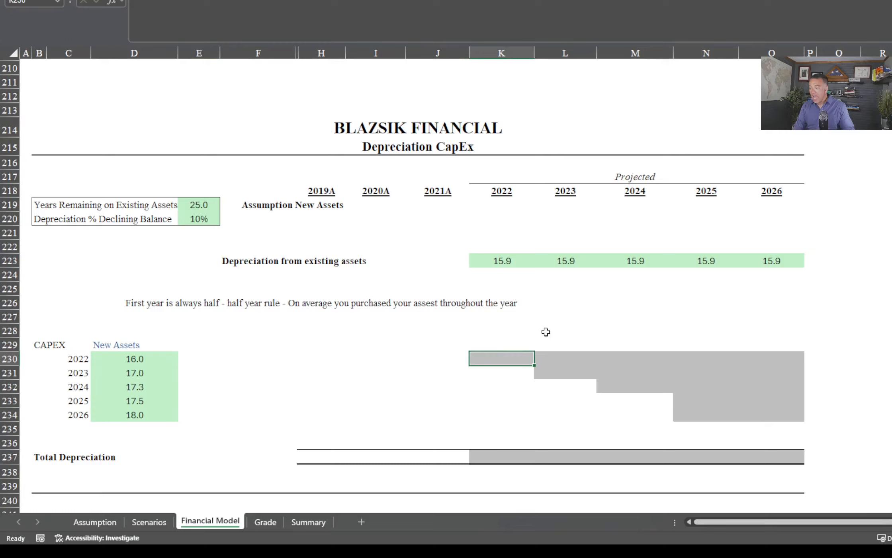
{"action": "left_click", "coordinate": [192, 221]}
Start the 2022 depreciation formula in K230 with =IF($C230>K$218,"", to leave years before the purchase blank
{"action": "left_click", "coordinate": [519, 355]}
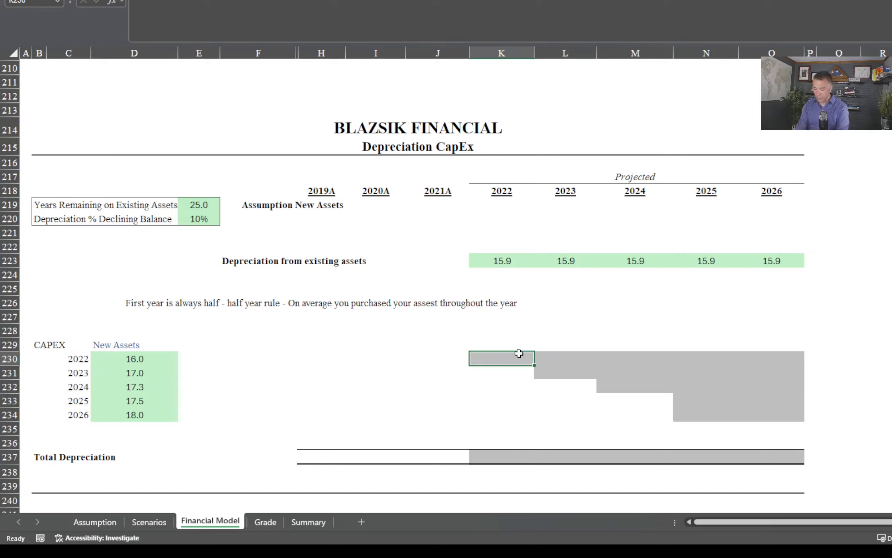
{"action": "type", "text": "=IF("}
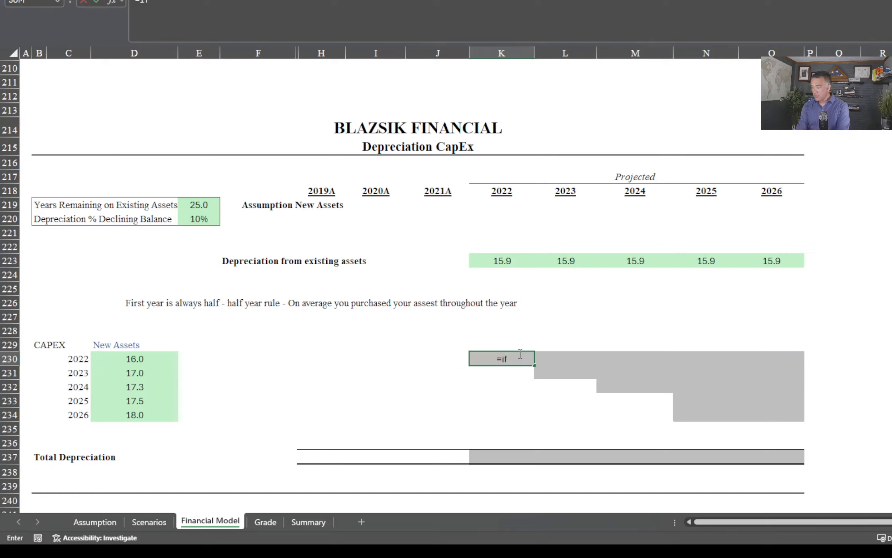
{"action": "left_click", "coordinate": [69, 359]}
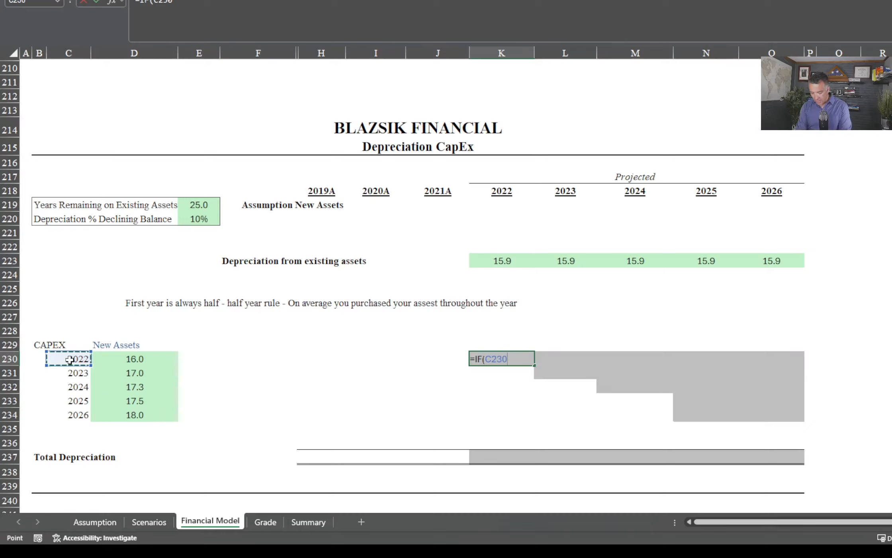
{"action": "key", "text": "F4"}
{"action": "key", "text": "F4"}
{"action": "key", "text": "F4"}
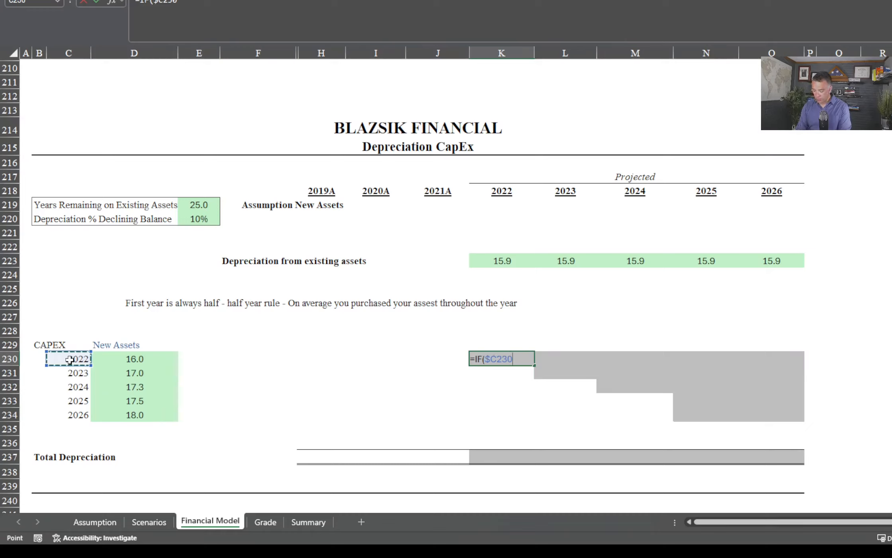
{"action": "type", "text": ">"}
{"action": "left_click", "coordinate": [497, 188]}
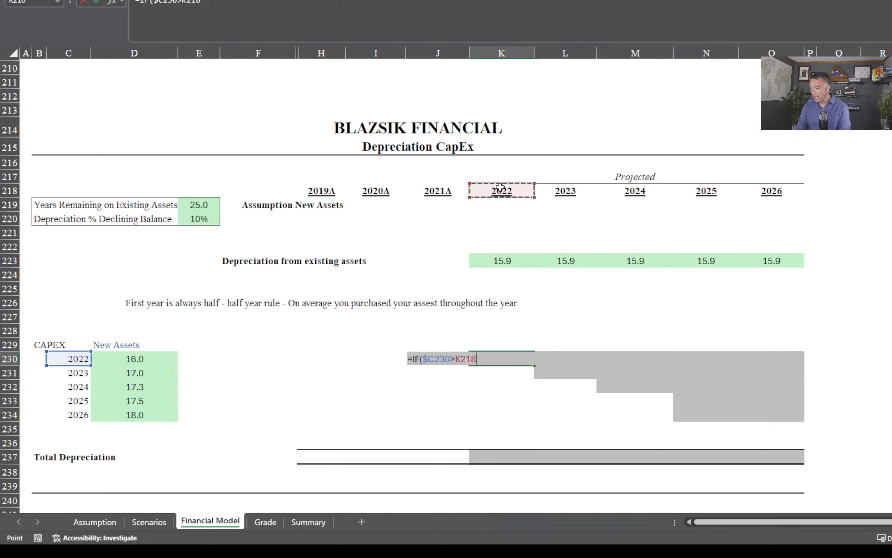
{"action": "key", "text": "F4"}
{"action": "key", "text": "F4"}
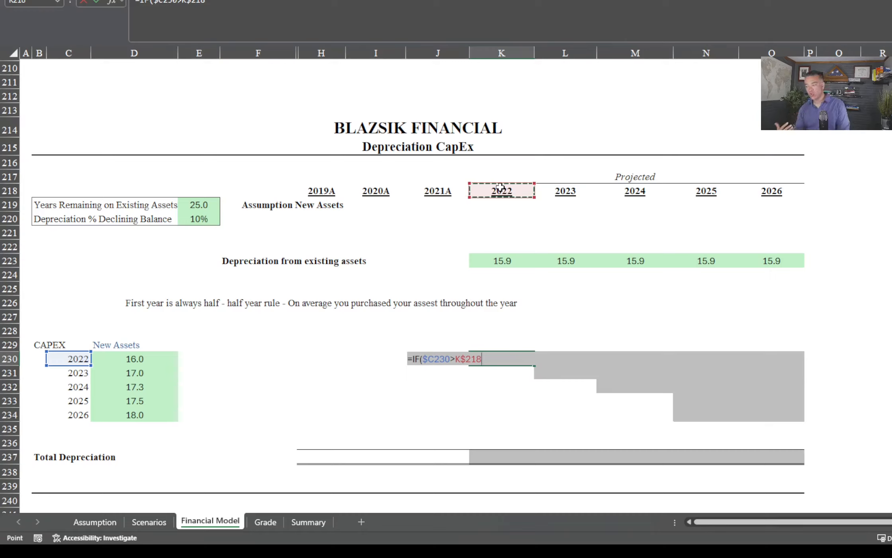
{"action": "type", "text": ",\"\""}
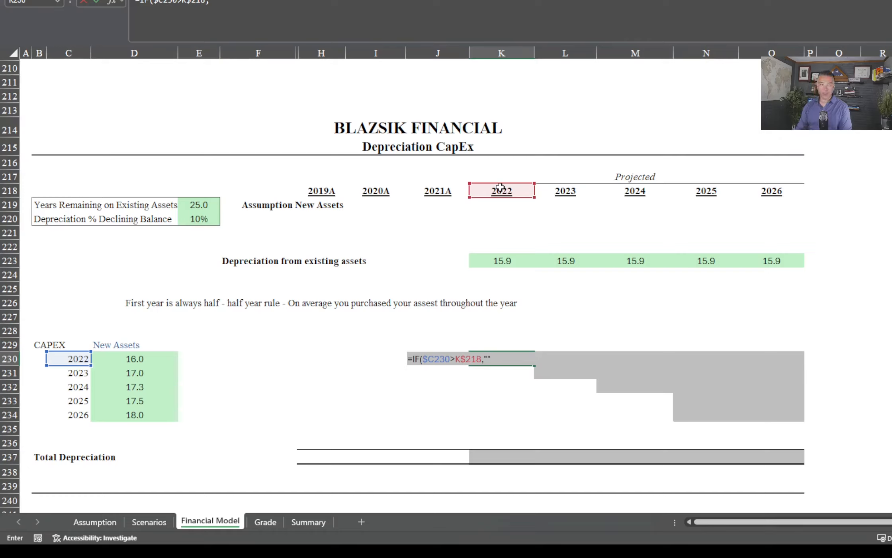
{"action": "type", "text": ","}
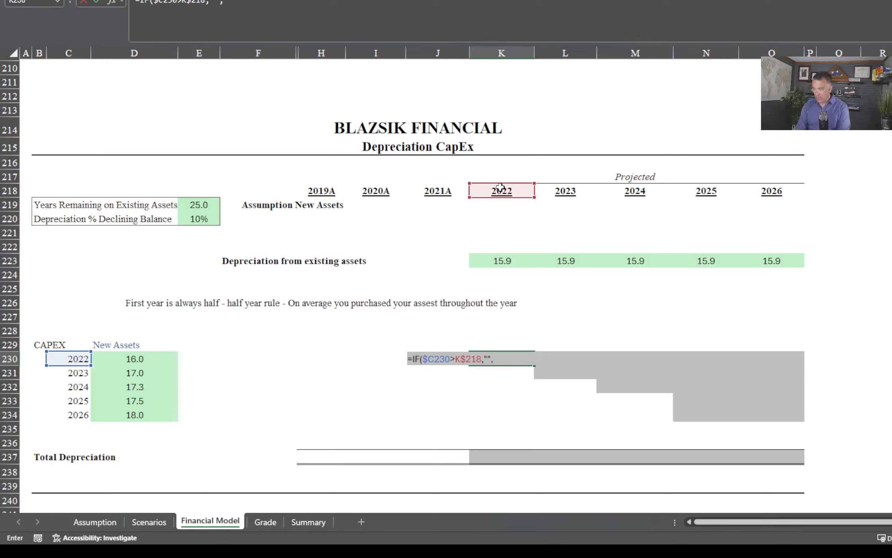
{"action": "type", "text": "IF("}
Nest a second test, IF($C230=K$218, in the K230 formula to detect the purchase year
{"action": "left_click", "coordinate": [57, 357]}
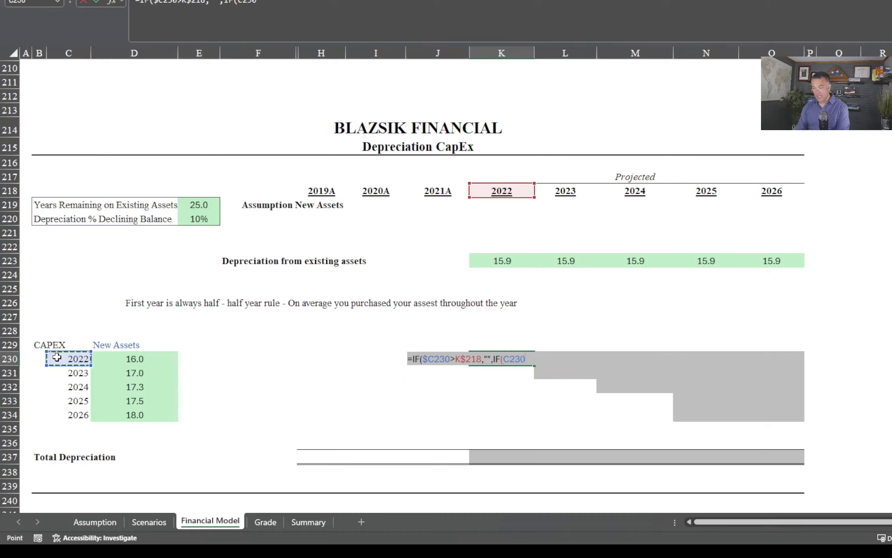
{"action": "type", "text": "="}
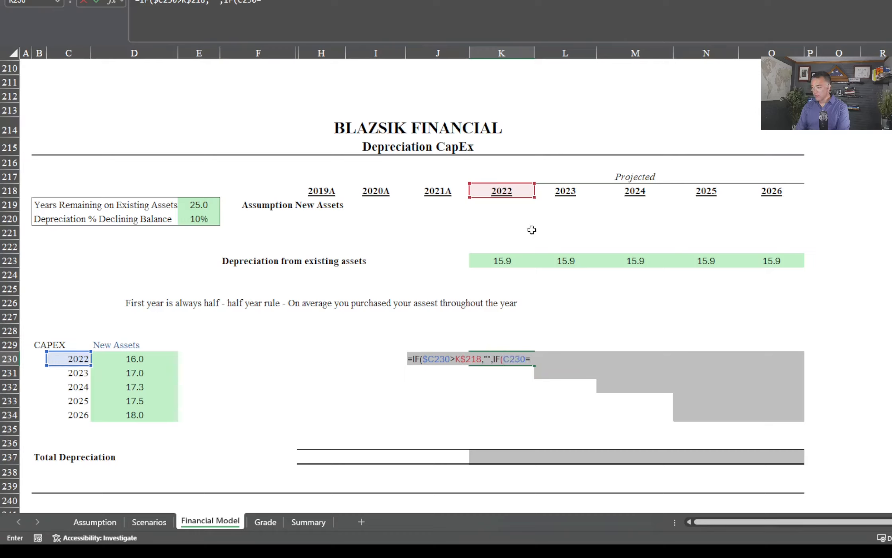
{"action": "key", "text": "BackSpace"}
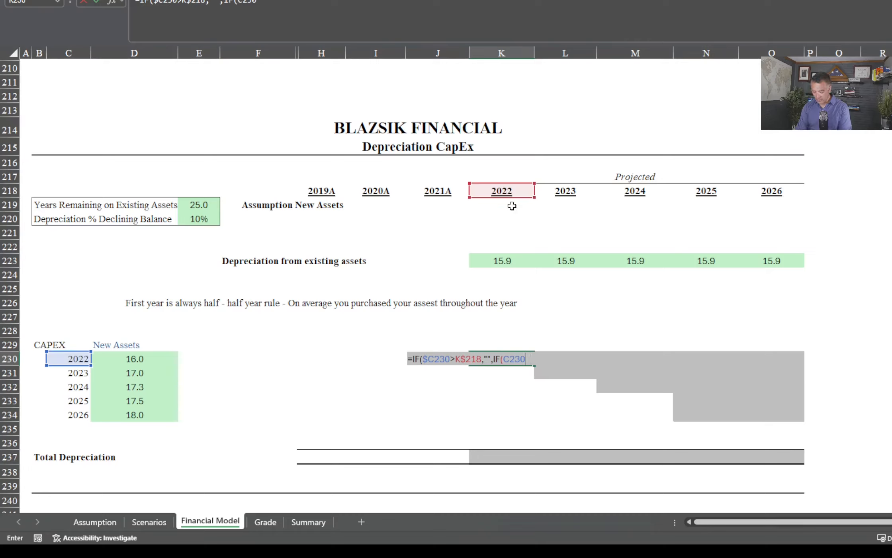
{"action": "key", "text": "F4"}
{"action": "key", "text": "F4"}
{"action": "key", "text": "F4"}
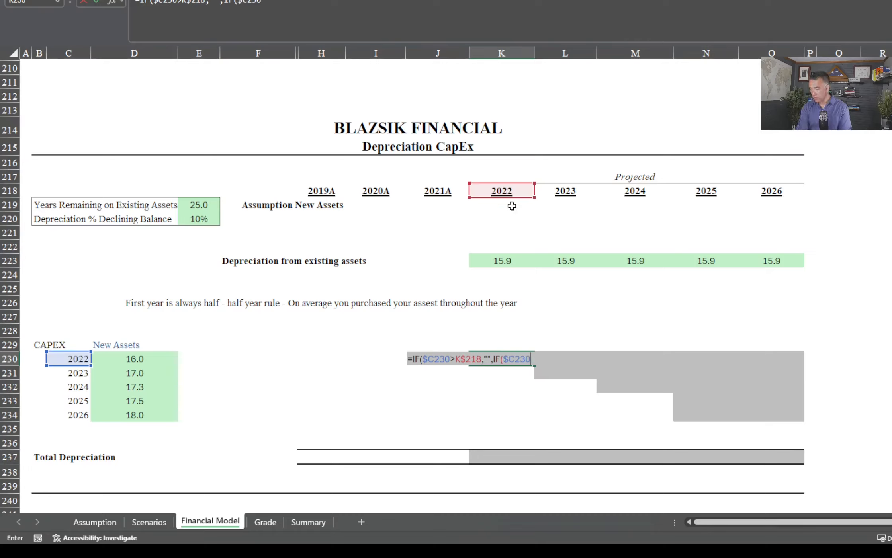
{"action": "type", "text": "="}
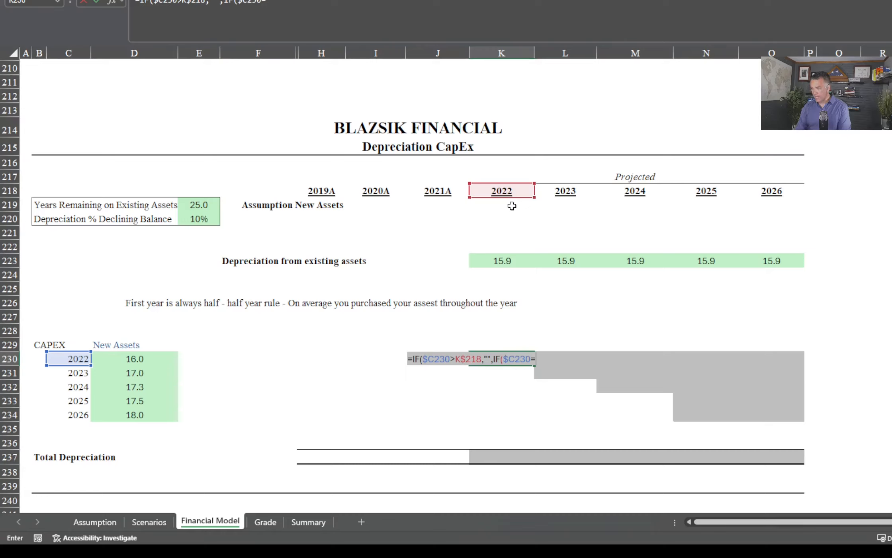
{"action": "left_click", "coordinate": [512, 188]}
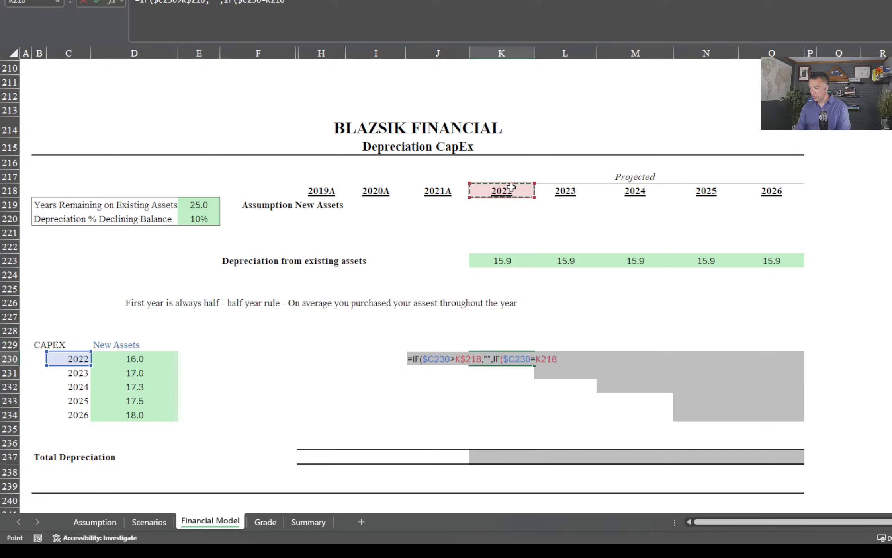
{"action": "key", "text": "F4"}
{"action": "key", "text": "F4"}
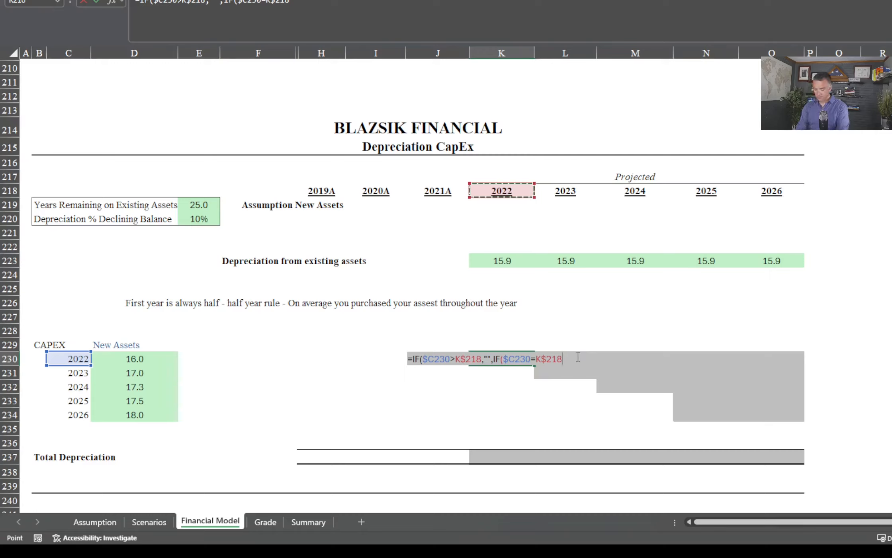
{"action": "type", "text": ","}
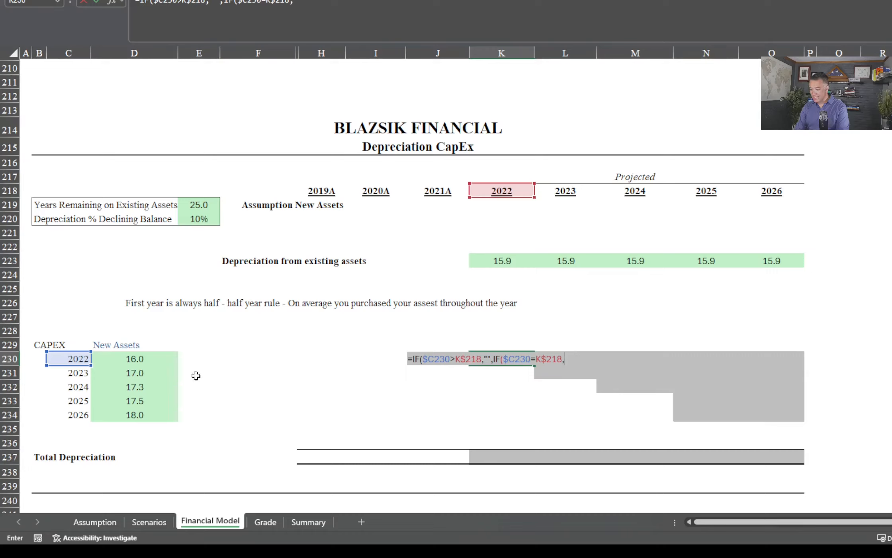
Give the purchase-year case the half-year depreciation $D230*$E$220/2 in the K230 formula
{"action": "left_click", "coordinate": [144, 358]}
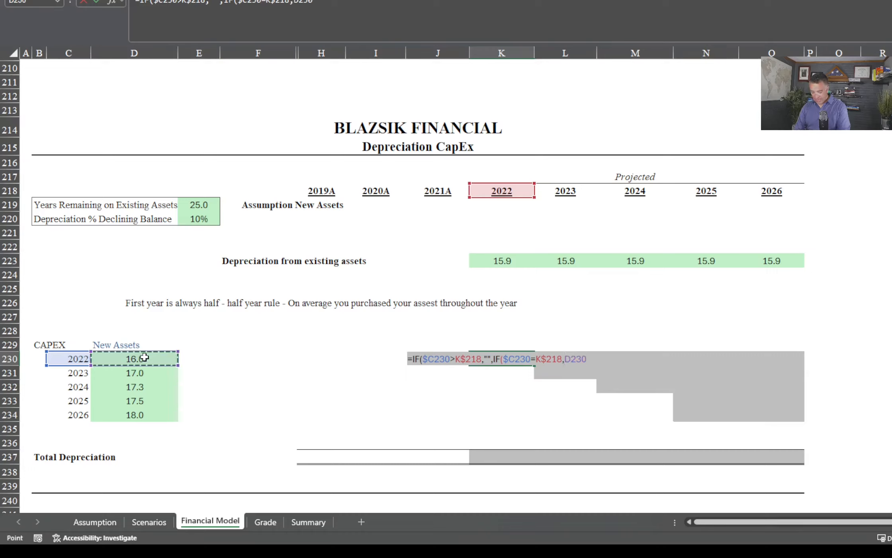
{"action": "key", "text": "F4"}
{"action": "key", "text": "F4"}
{"action": "key", "text": "F4"}
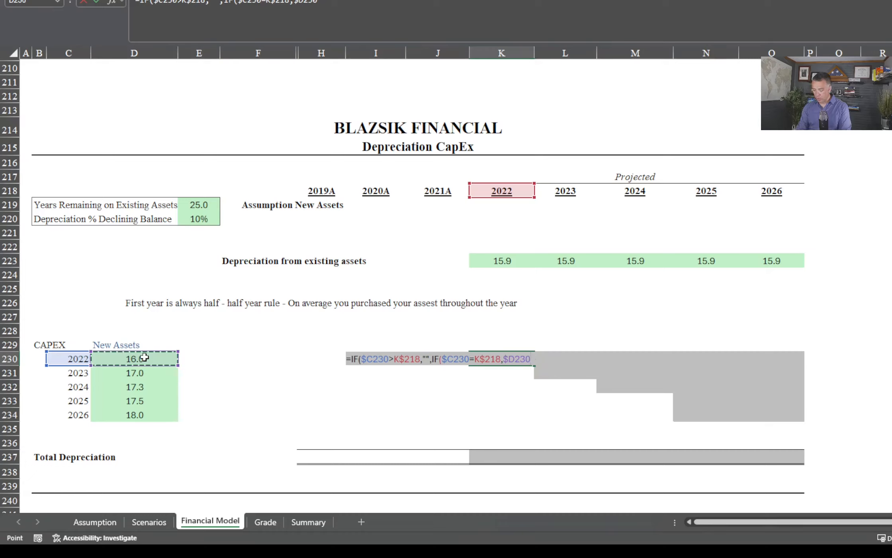
{"action": "type", "text": "*"}
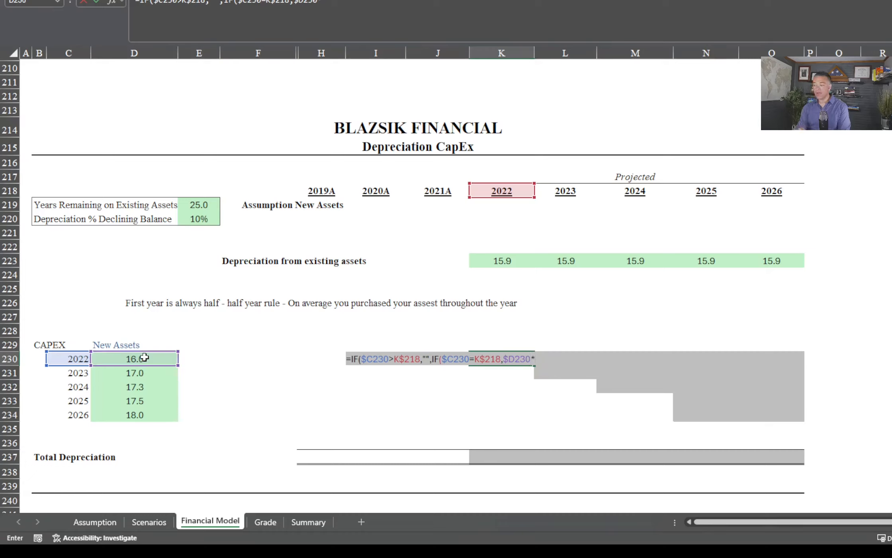
{"action": "left_click", "coordinate": [198, 218]}
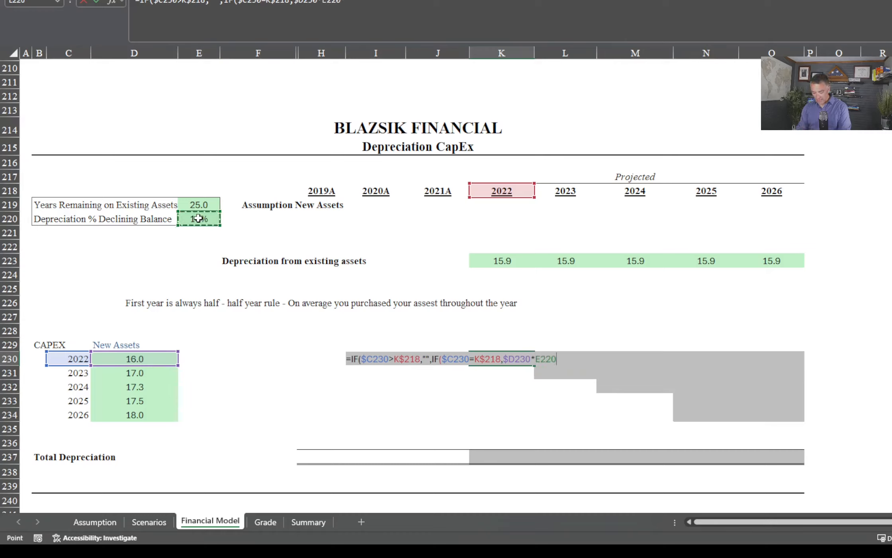
{"action": "key", "text": "F4"}
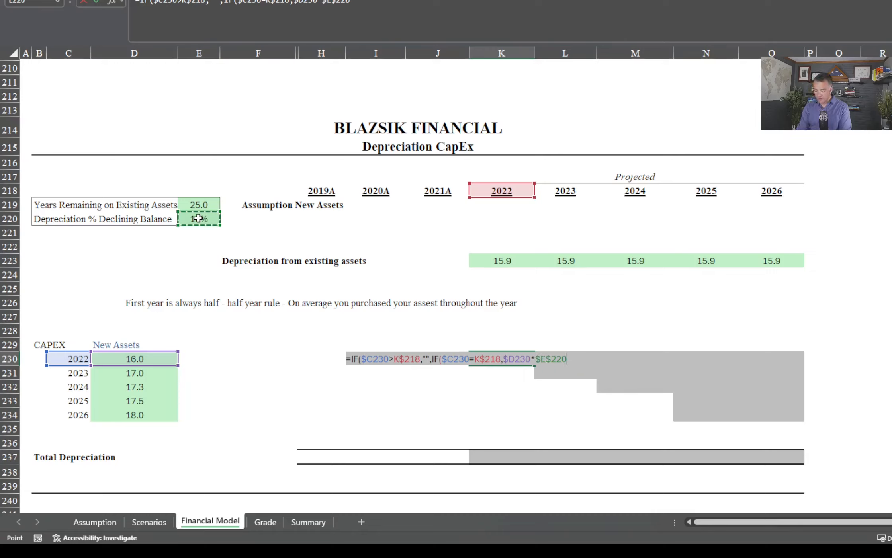
{"action": "type", "text": "/2,"}
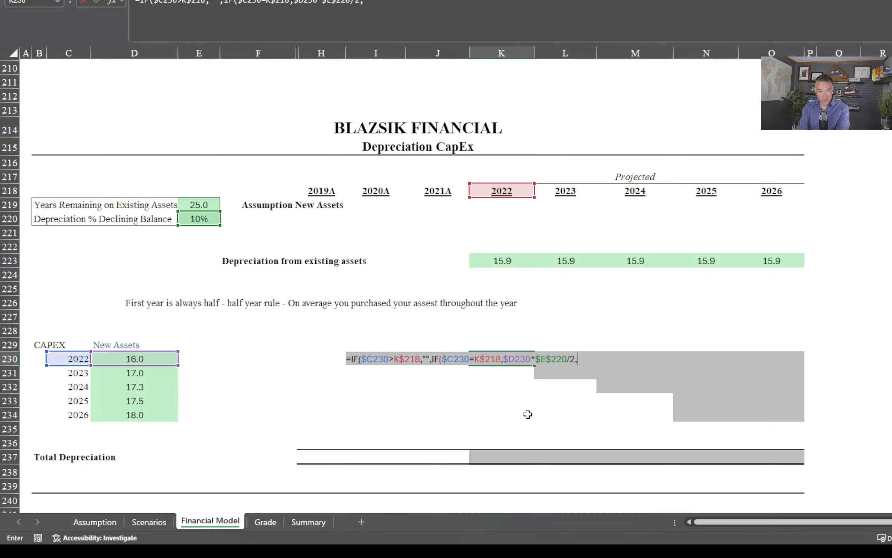
Begin the later-years case of the K230 formula with ($D230- so depreciation starts from the asset's cost
{"action": "type", "text": "("}
{"action": "left_click", "coordinate": [133, 359]}
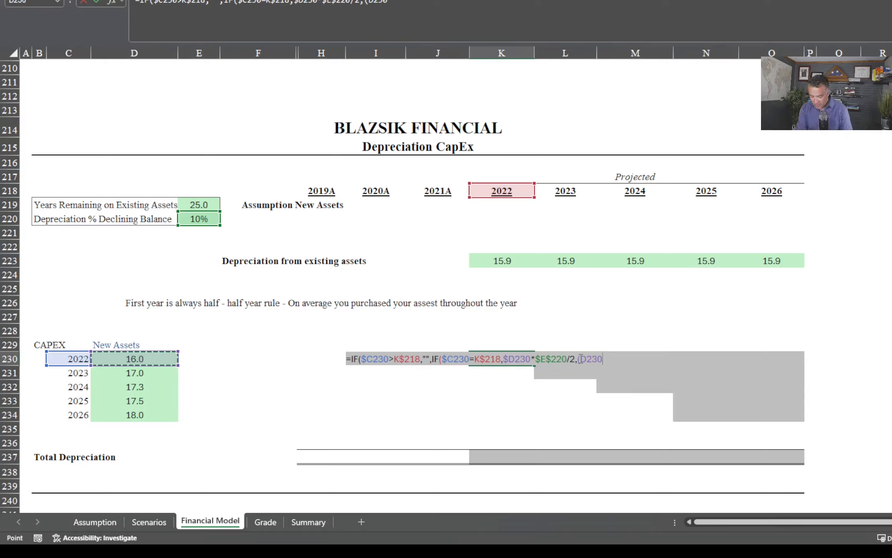
{"action": "key", "text": "F4"}
{"action": "key", "text": "F4"}
{"action": "key", "text": "F4"}
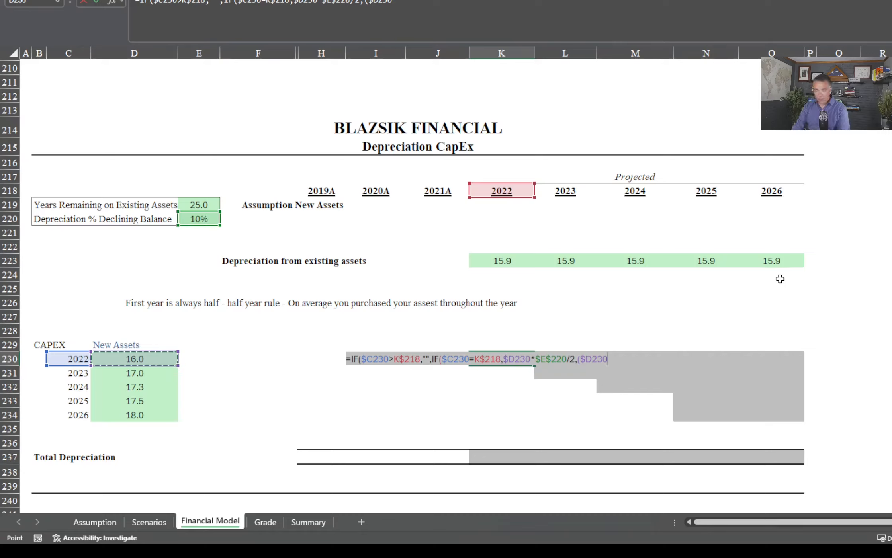
{"action": "type", "text": "-"}
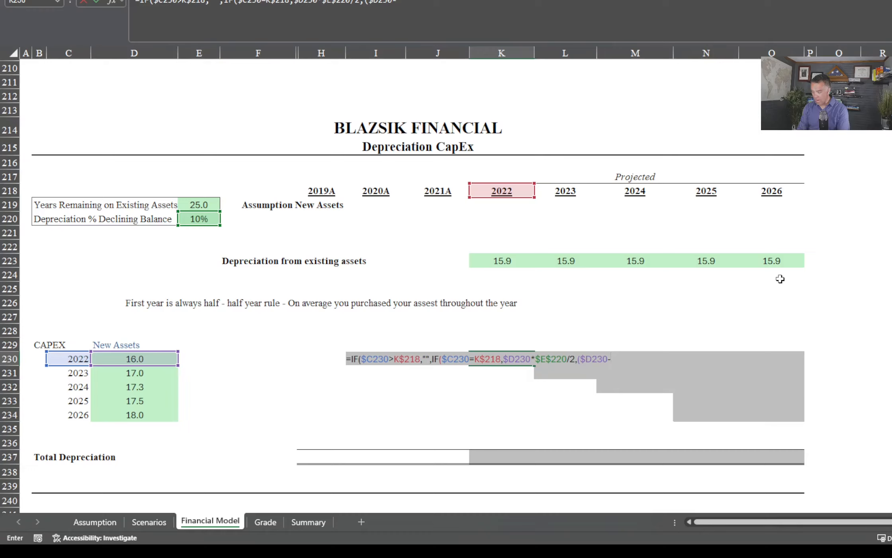
Subtract accumulated prior depreciation in the K230 formula with SUM($J230:J230), anchoring only the first column
{"action": "type", "text": "um("}
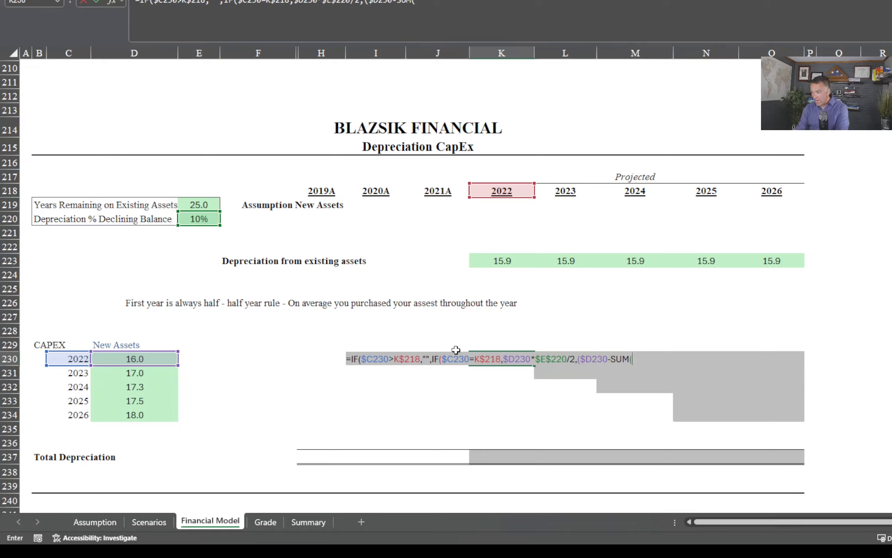
{"action": "type", "text": "$j230"}
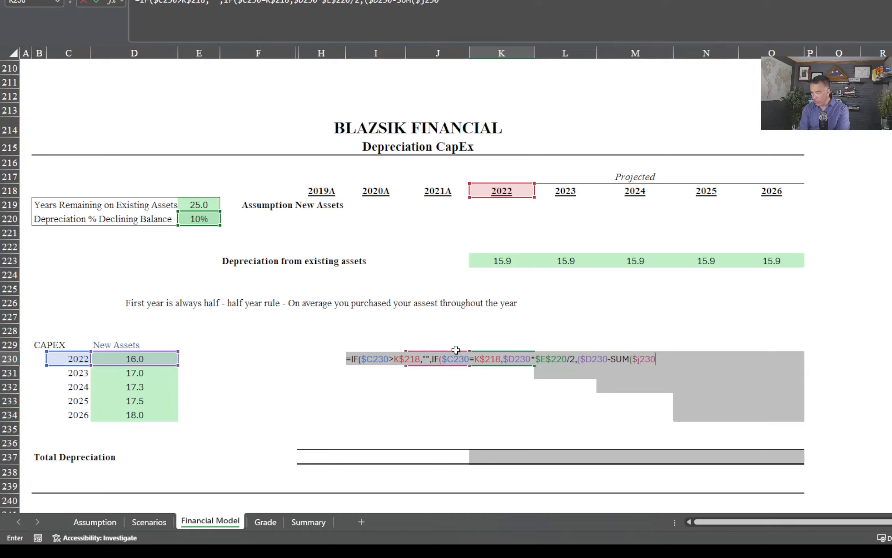
{"action": "type", "text": ":"}
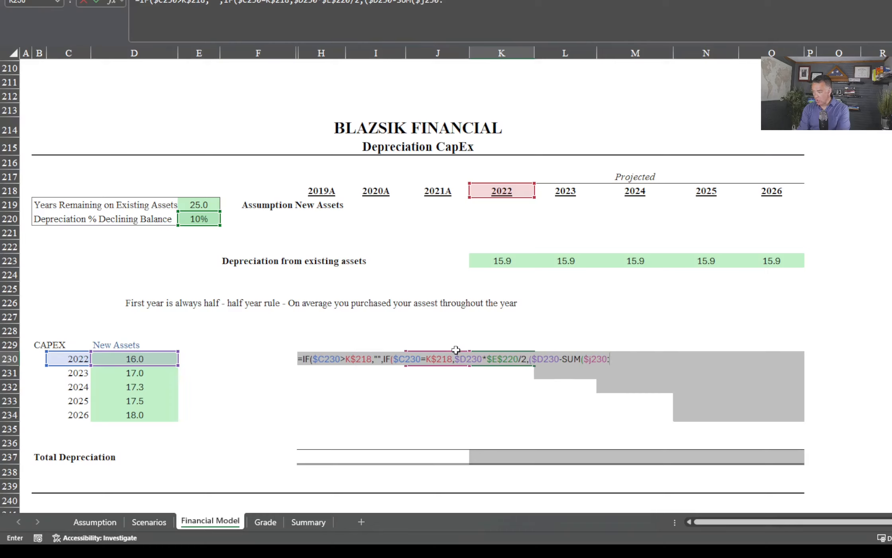
{"action": "type", "text": "j230))*"}
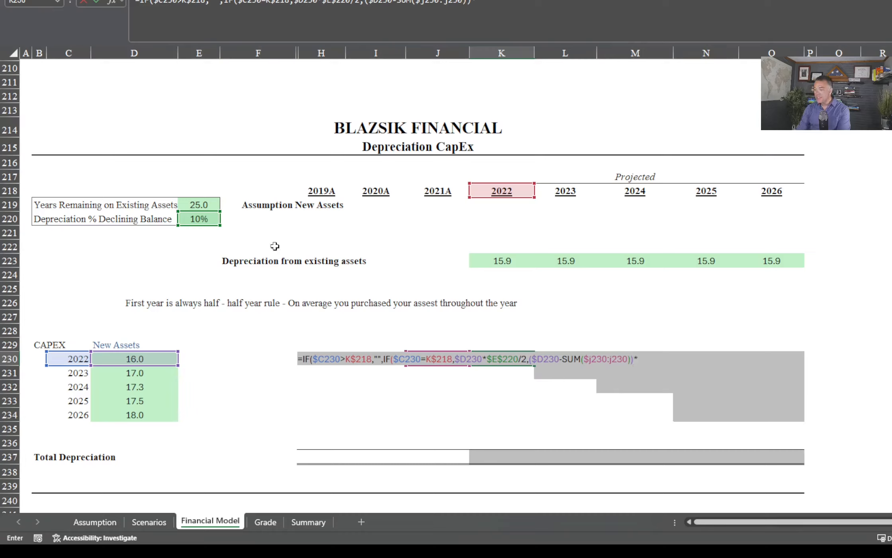
Multiply the remaining balance by the declining-balance rate $E$220, close both IFs in K230, and review the entered formula
{"action": "left_click", "coordinate": [207, 219]}
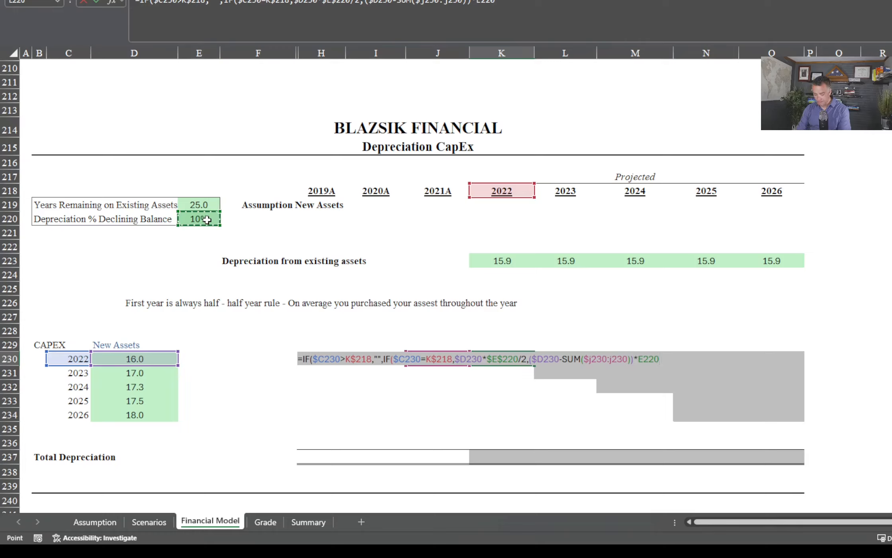
{"action": "key", "text": "F4"}
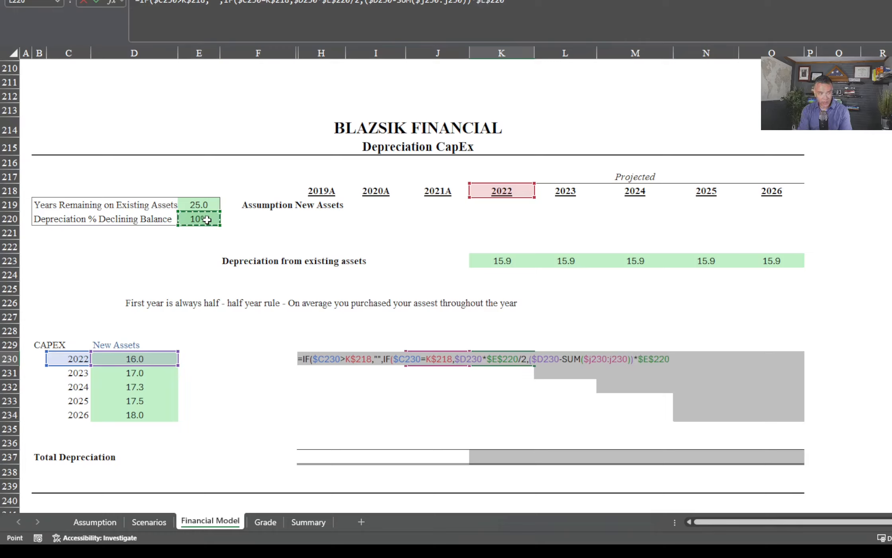
{"action": "type", "text": ")"}
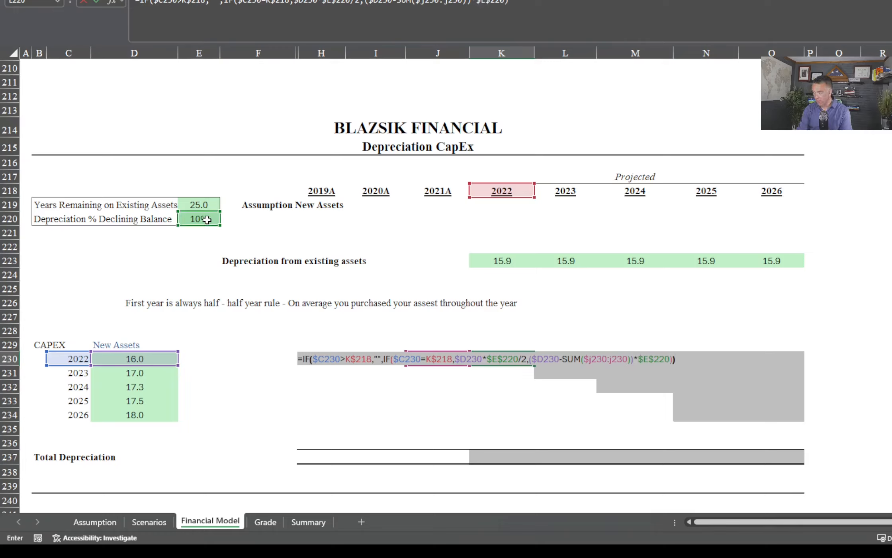
{"action": "key", "text": "Return"}
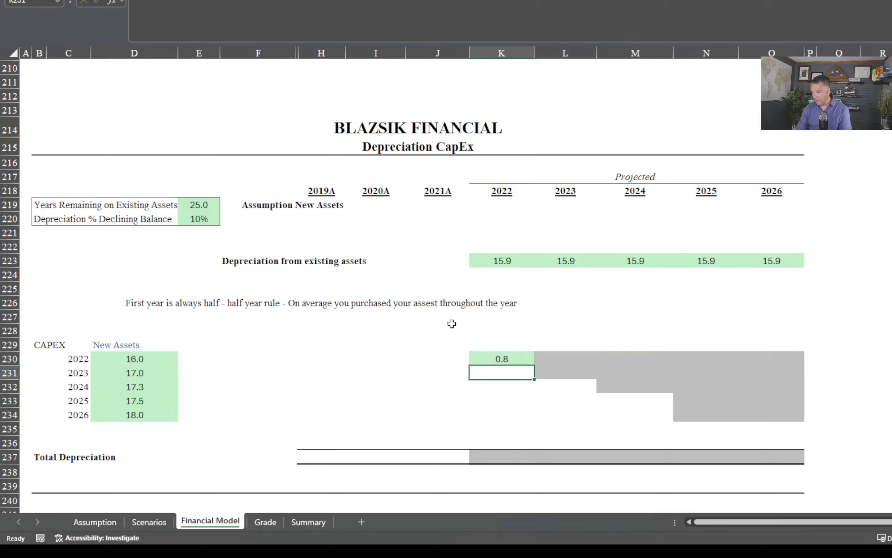
{"action": "double_click", "coordinate": [485, 359]}
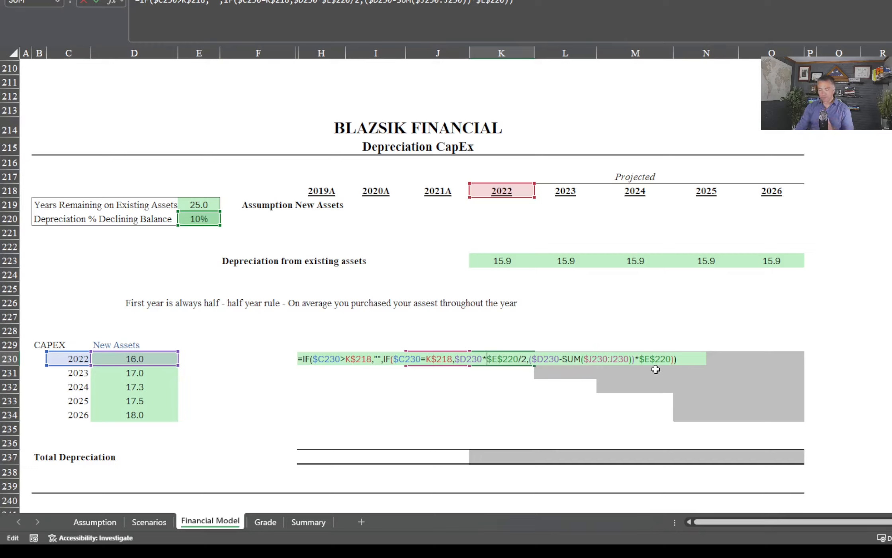
{"action": "key", "text": "Return"}
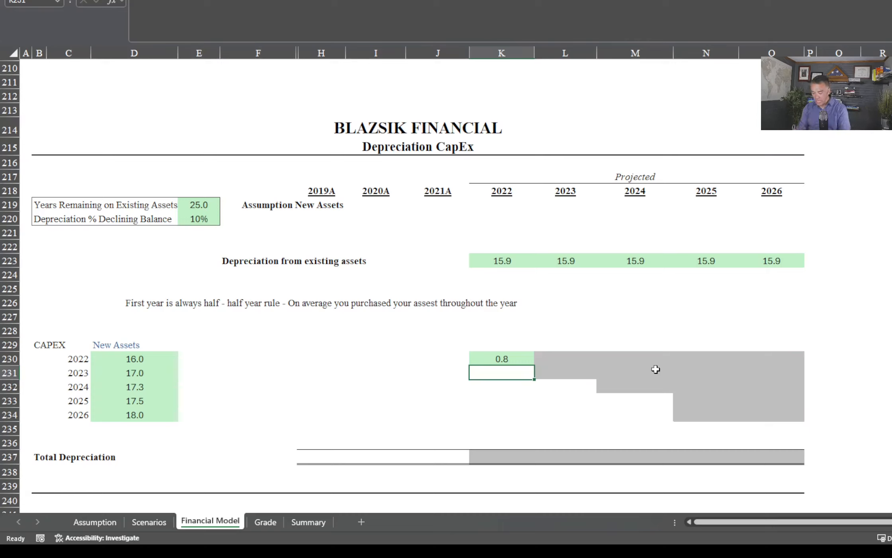
Copy the K230 depreciation formula across the whole 2022–2026 schedule, K230:O234, and check cell N234
{"action": "key", "text": "Up"}
{"action": "key", "text": "ctrl+c"}
{"action": "key", "text": "shift+Right"}
{"action": "key", "text": "shift+Right"}
{"action": "key", "text": "shift+Right"}
{"action": "key", "text": "shift+Right"}
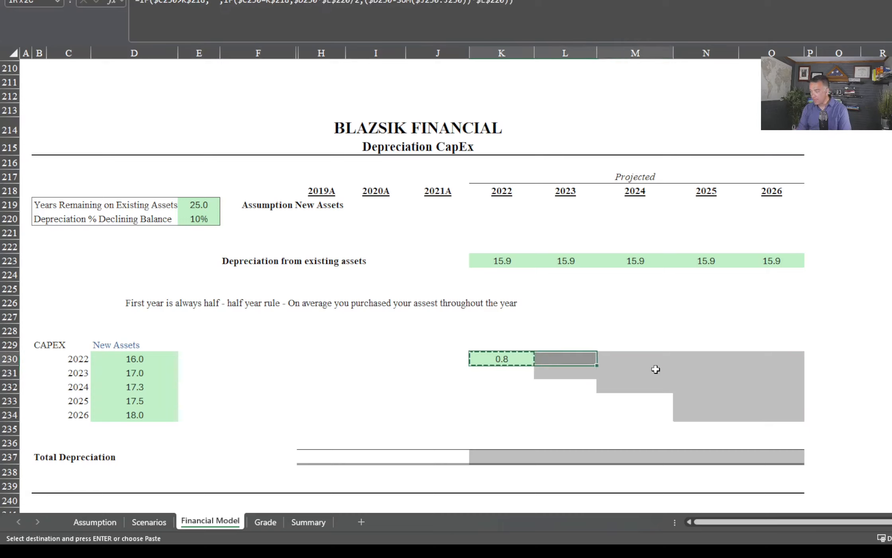
{"action": "key", "text": "shift+Down"}
{"action": "key", "text": "shift+Down"}
{"action": "key", "text": "shift+Down"}
{"action": "key", "text": "shift+Down"}
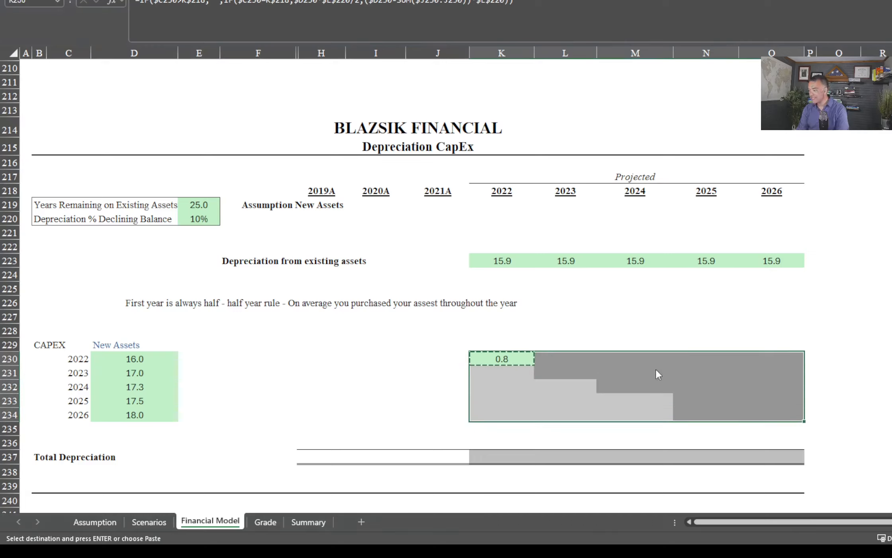
{"action": "key", "text": "ctrl+v"}
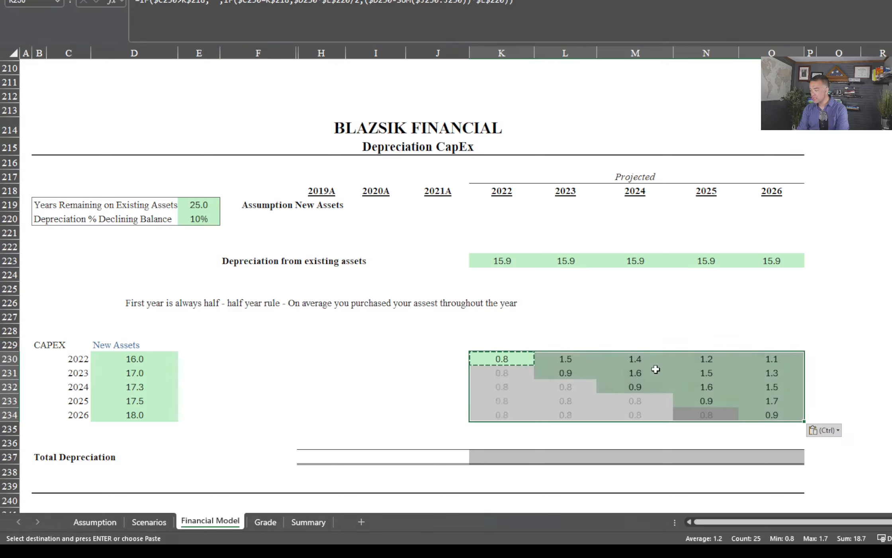
{"action": "left_click", "coordinate": [856, 330]}
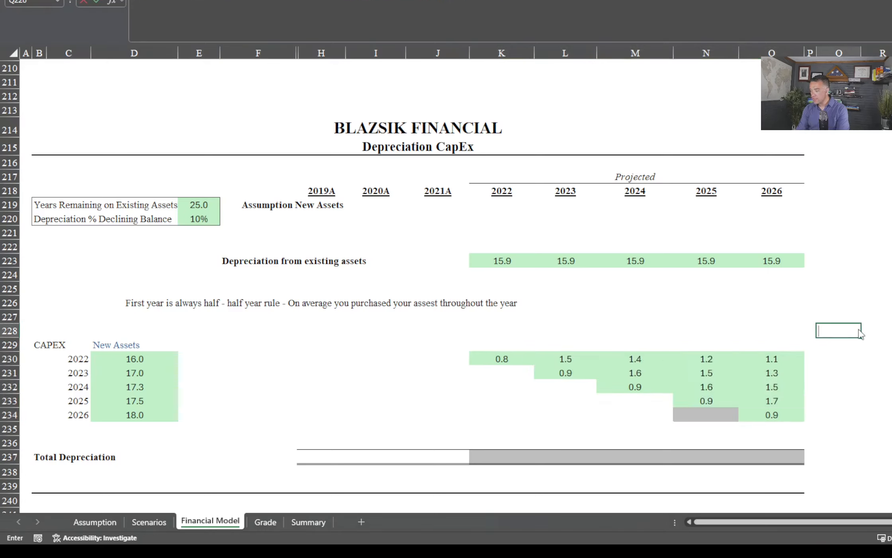
{"action": "left_click", "coordinate": [702, 413]}
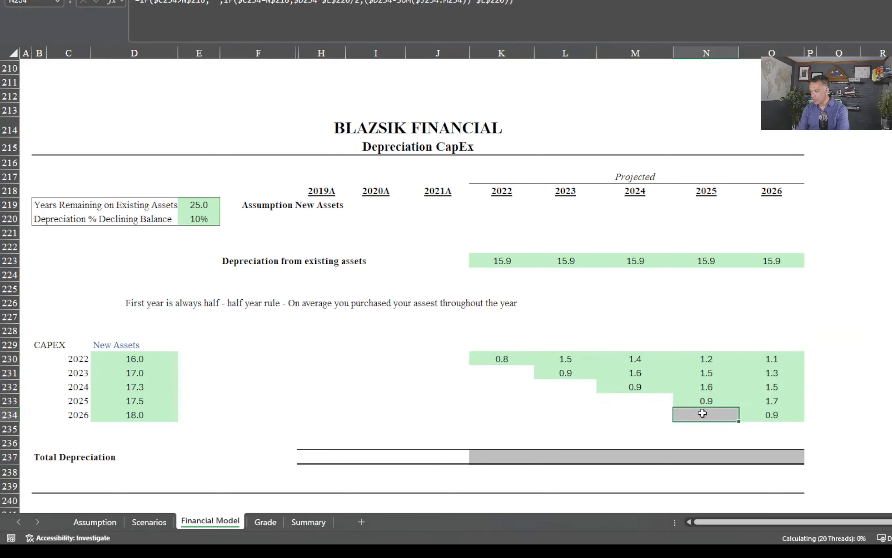
Total the 2022 depreciation in K237 with =SUM(K223:K235), covering both existing and new assets
{"action": "left_click", "coordinate": [494, 458]}
{"action": "type", "text": "=sum"}
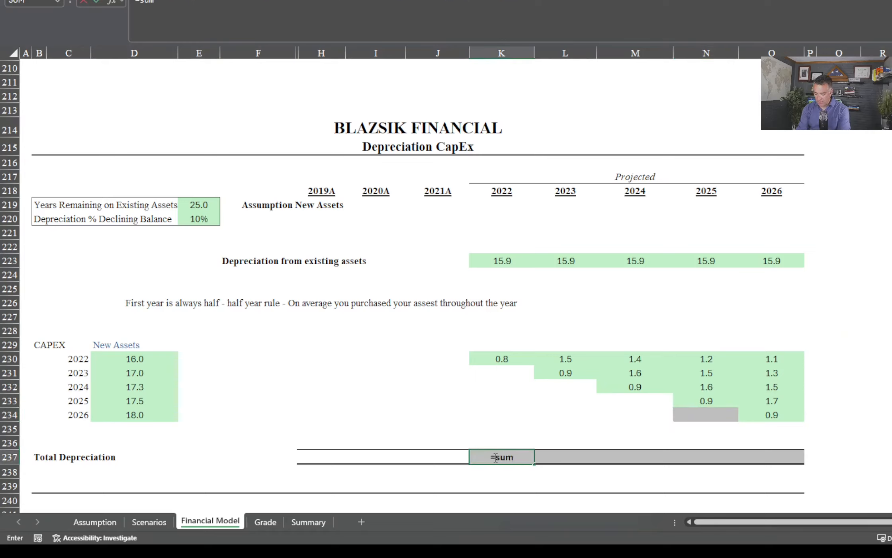
{"action": "key", "text": "Tab"}
{"action": "key", "text": "Up"}
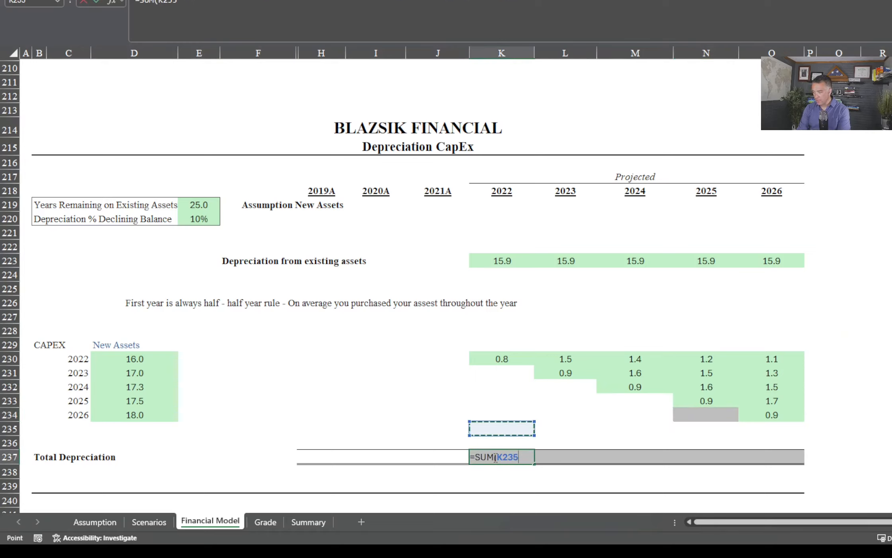
{"action": "key", "text": "BackSpace"}
{"action": "key", "text": "BackSpace"}
{"action": "key", "text": "BackSpace"}
{"action": "key", "text": "BackSpace"}
{"action": "key", "text": "BackSpace"}
{"action": "key", "text": "BackSpace"}
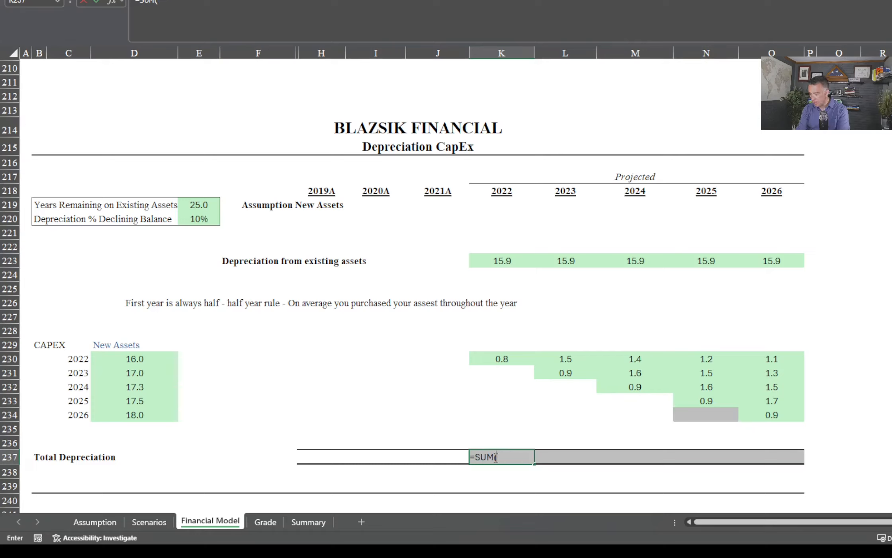
{"action": "type", "text": "M("}
{"action": "key", "text": "Up"}
{"action": "key", "text": "Up"}
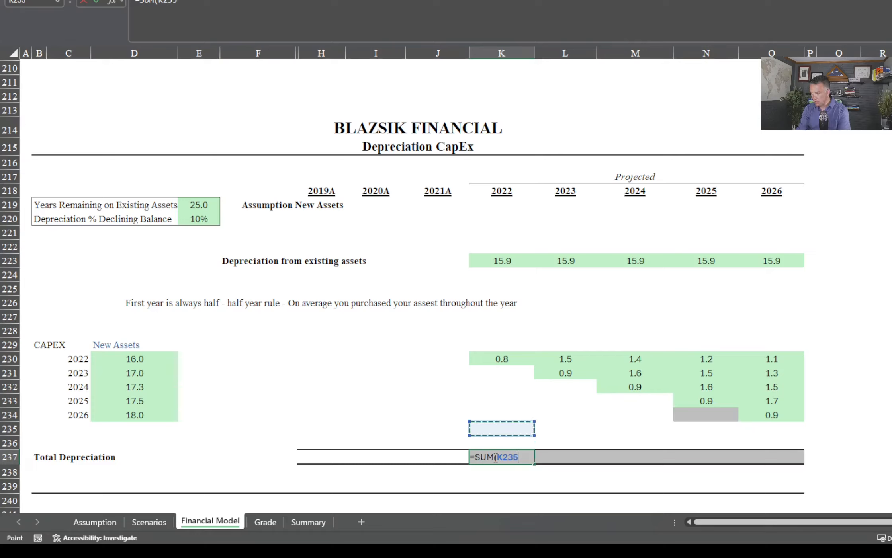
{"action": "key", "text": "shift+Up"}
{"action": "key", "text": "shift+Up"}
{"action": "key", "text": "shift+Up"}
{"action": "key", "text": "shift+Up"}
{"action": "key", "text": "shift+Up"}
{"action": "key", "text": "shift+Up"}
{"action": "key", "text": "shift+Up"}
{"action": "key", "text": "shift+Up"}
{"action": "key", "text": "shift+Up"}
{"action": "key", "text": "shift+Up"}
{"action": "key", "text": "shift+Up"}
{"action": "key", "text": "shift+Up"}
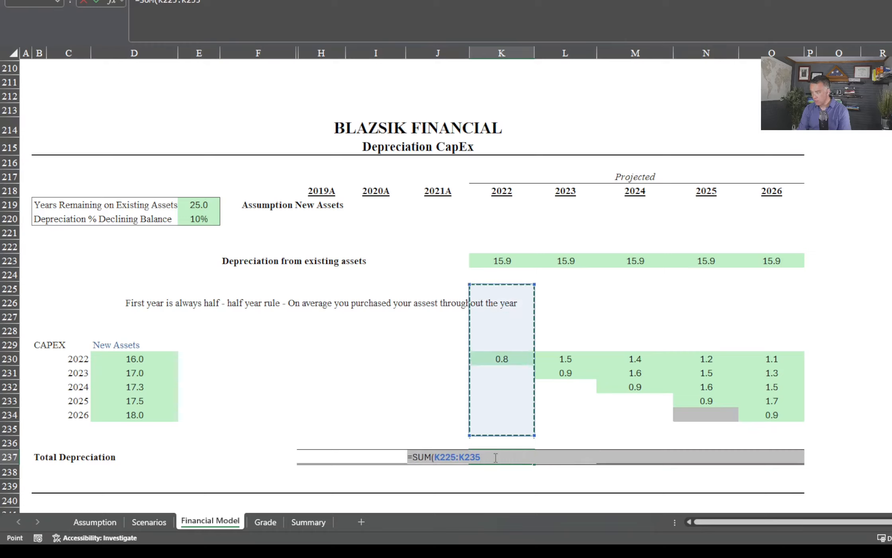
{"action": "key", "text": "Return"}
Fill the Total Depreciation formula from K237 across to O237 for 2023–2026
{"action": "key", "text": "Up"}
{"action": "key", "text": "shift+Right"}
{"action": "key", "text": "shift+Right"}
{"action": "key", "text": "shift+Right"}
{"action": "key", "text": "shift+Right"}
{"action": "key", "text": "shift+Right"}
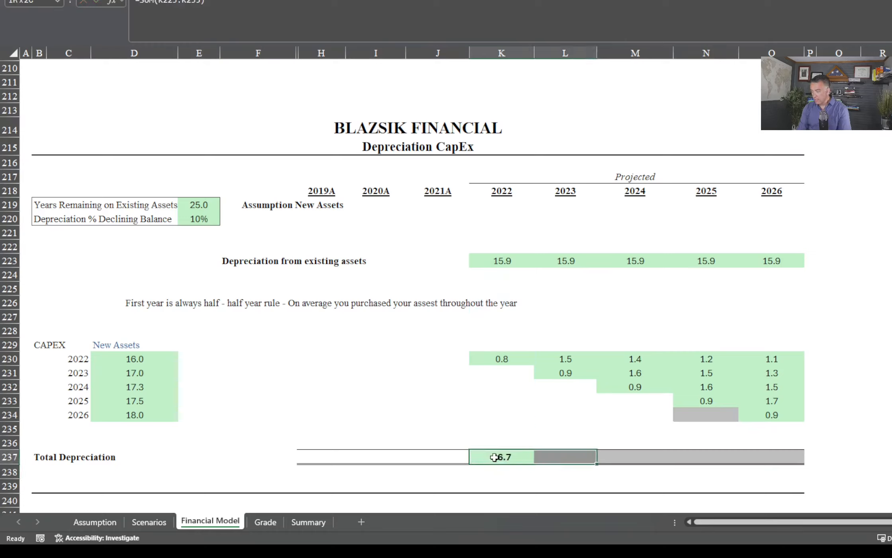
{"action": "key", "text": "Left"}
{"action": "key", "text": "Right"}
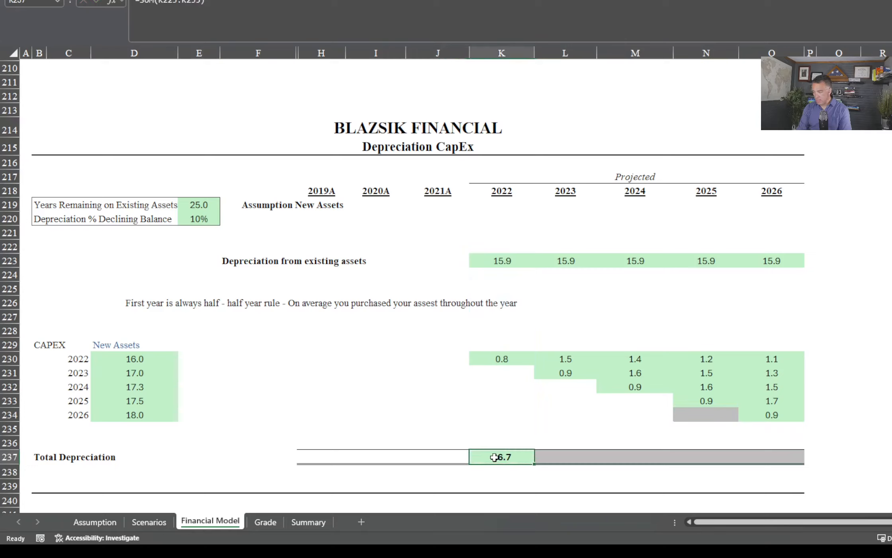
{"action": "key", "text": "shift+Right"}
{"action": "key", "text": "shift+Right"}
{"action": "key", "text": "shift+Right"}
{"action": "key", "text": "shift+Right"}
{"action": "key", "text": "shift+Right"}
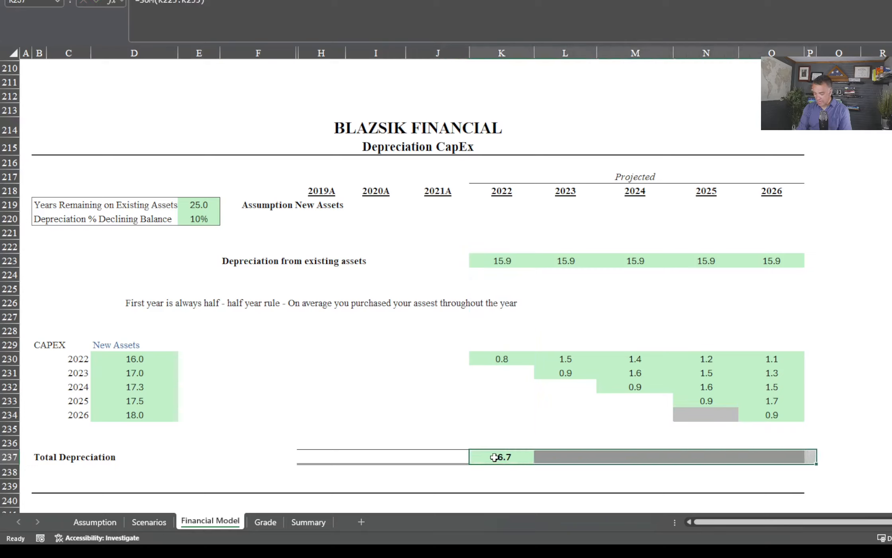
{"action": "key", "text": "shift+Left"}
{"action": "key", "text": "ctrl+r"}
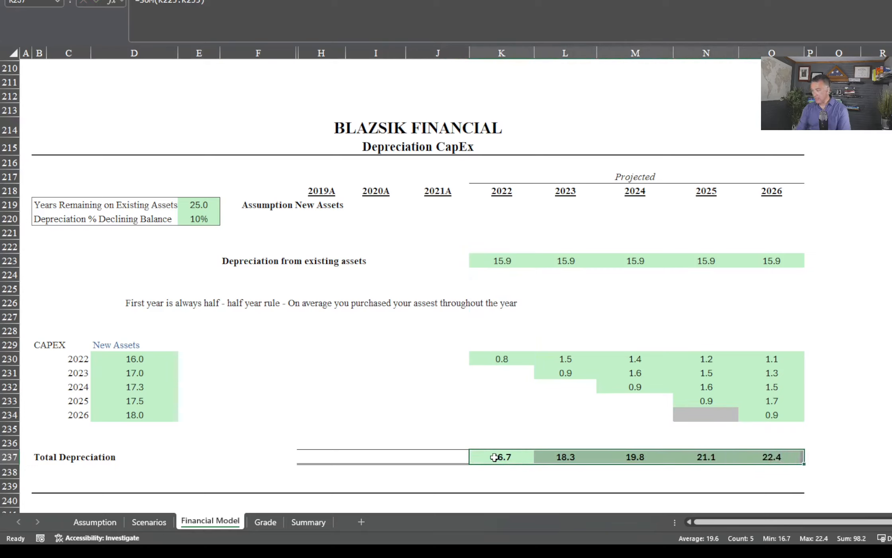
Examine how the 2024 formula in M230 uses the asset cost in D230 and the prior depreciation in K230:L230
{"action": "left_click", "coordinate": [651, 422]}
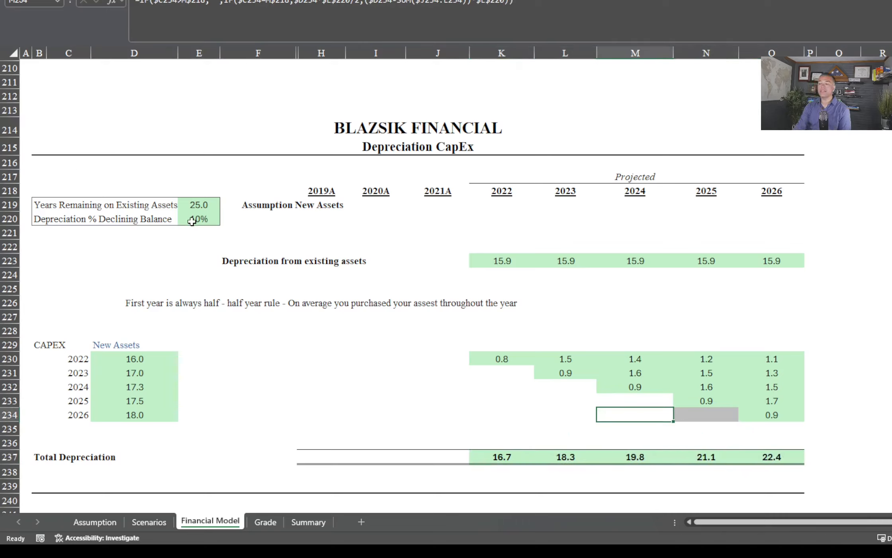
{"action": "left_click", "coordinate": [640, 362]}
{"action": "double_click", "coordinate": [642, 360]}
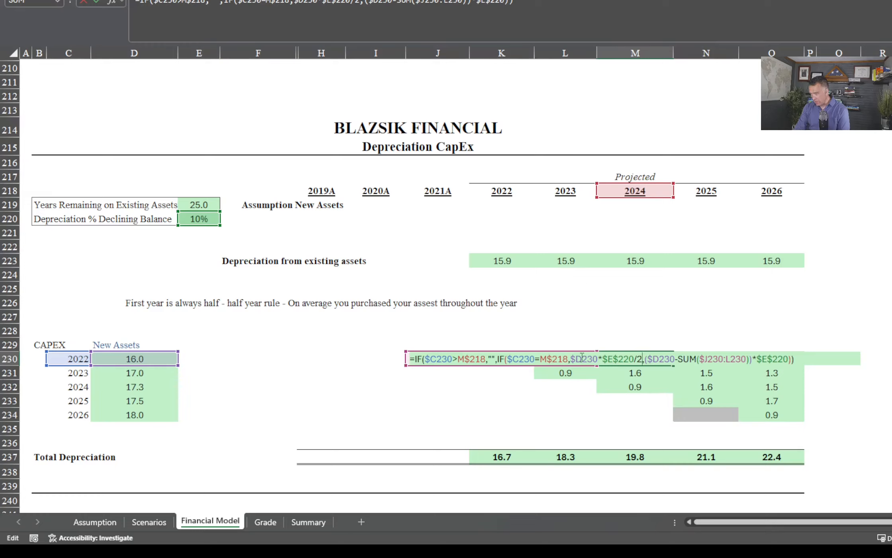
{"action": "key", "text": "ctrl+Return"}
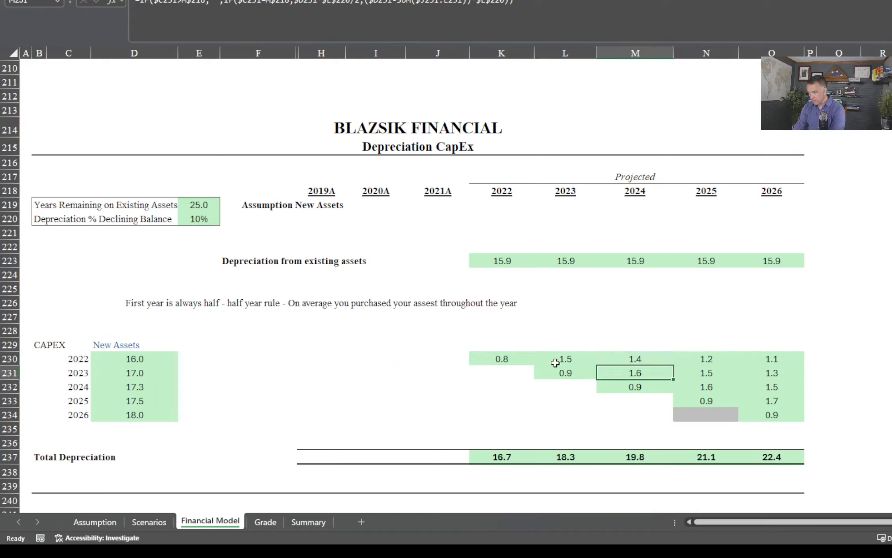
{"action": "left_click", "coordinate": [561, 361]}
{"action": "left_click", "coordinate": [515, 356]}
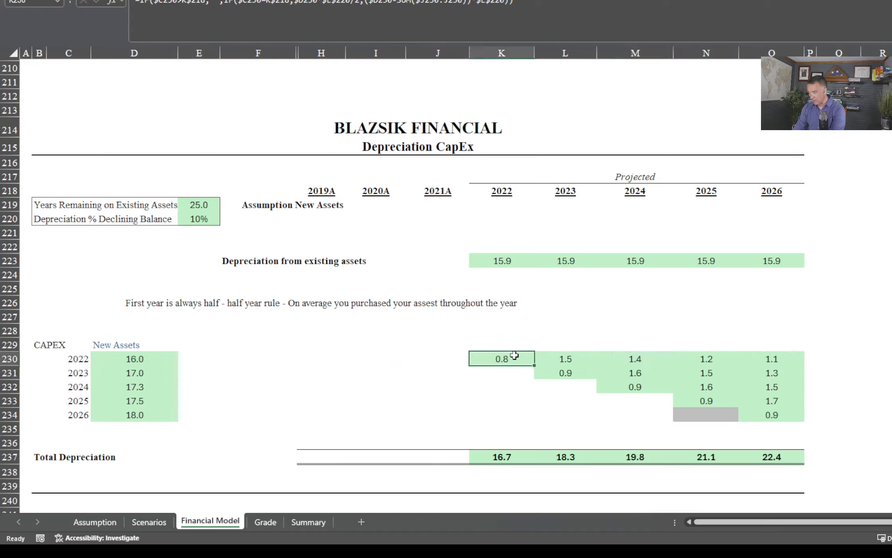
{"action": "left_click", "coordinate": [131, 364]}
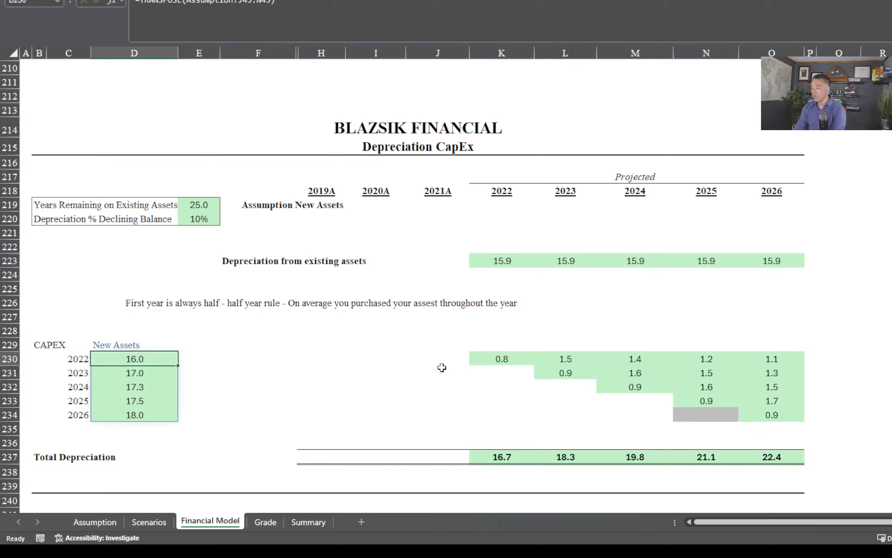
{"action": "left_click", "coordinate": [643, 355]}
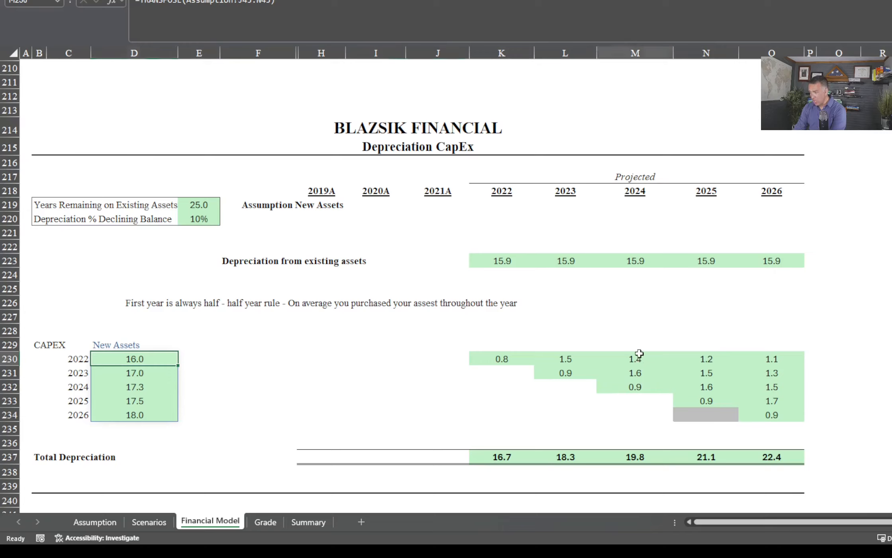
{"action": "left_click_drag", "start_coordinate": [629, 357], "coordinate": [522, 363]}
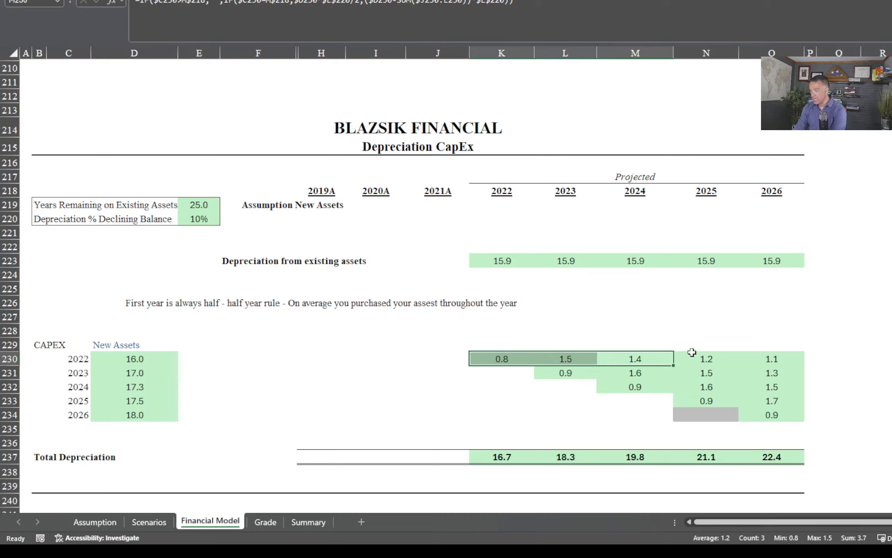
{"action": "left_click", "coordinate": [823, 400]}
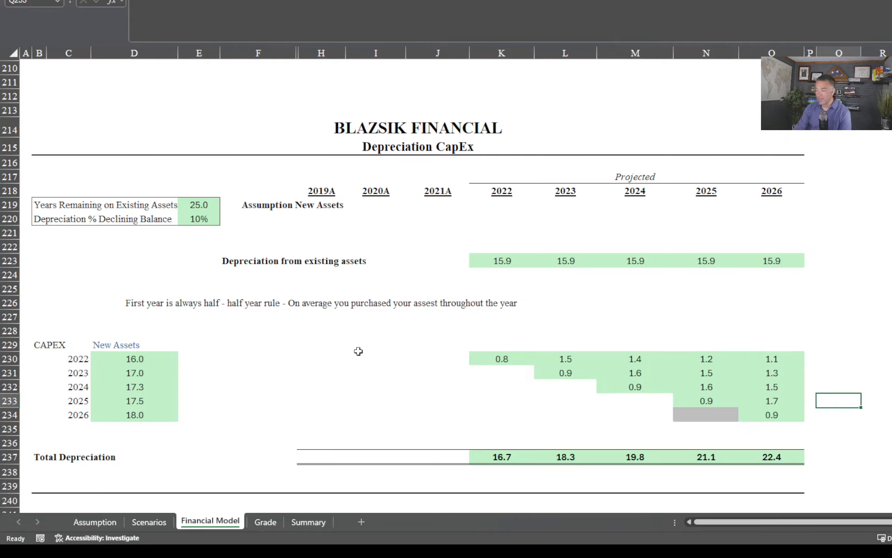
Examine the 2022 projection cells depending on depreciation: Net PP&E in K180, Depreciation & Amortization in K136, and income statement Depreciation in K105
{"action": "scroll", "coordinate": [434, 430], "scroll_direction": "down", "scroll_amount": 1}
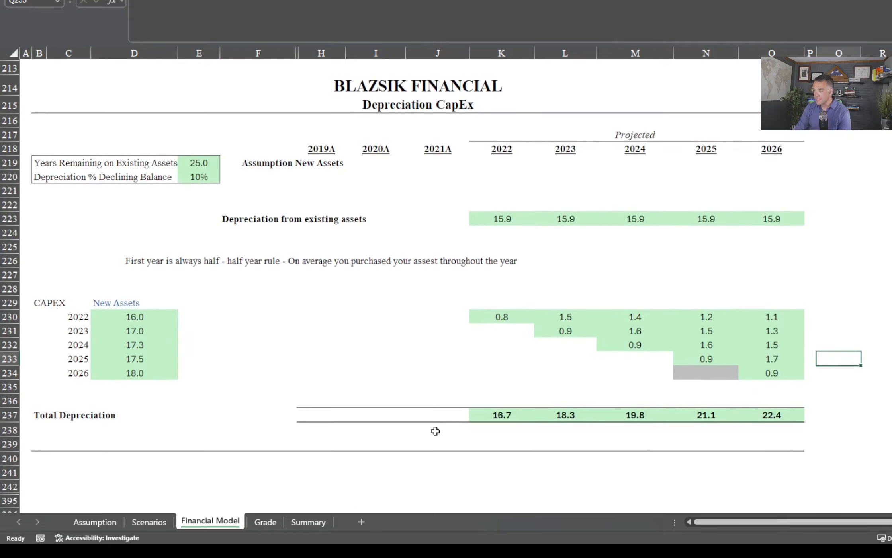
{"action": "scroll", "coordinate": [435, 430], "scroll_direction": "up", "scroll_amount": 4}
{"action": "scroll", "coordinate": [435, 430], "scroll_direction": "up", "scroll_amount": 10}
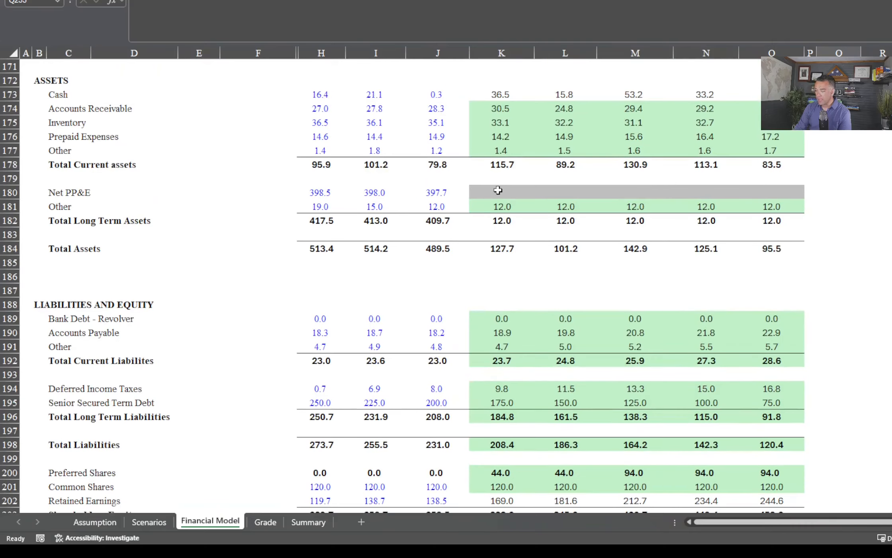
{"action": "left_click", "coordinate": [497, 191]}
{"action": "scroll", "coordinate": [491, 315], "scroll_direction": "up", "scroll_amount": 6}
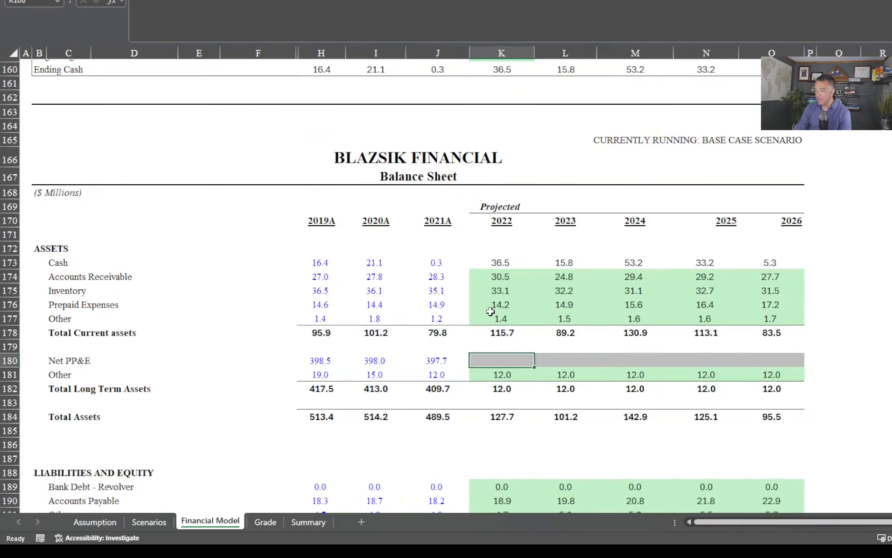
{"action": "scroll", "coordinate": [491, 316], "scroll_direction": "up", "scroll_amount": 10}
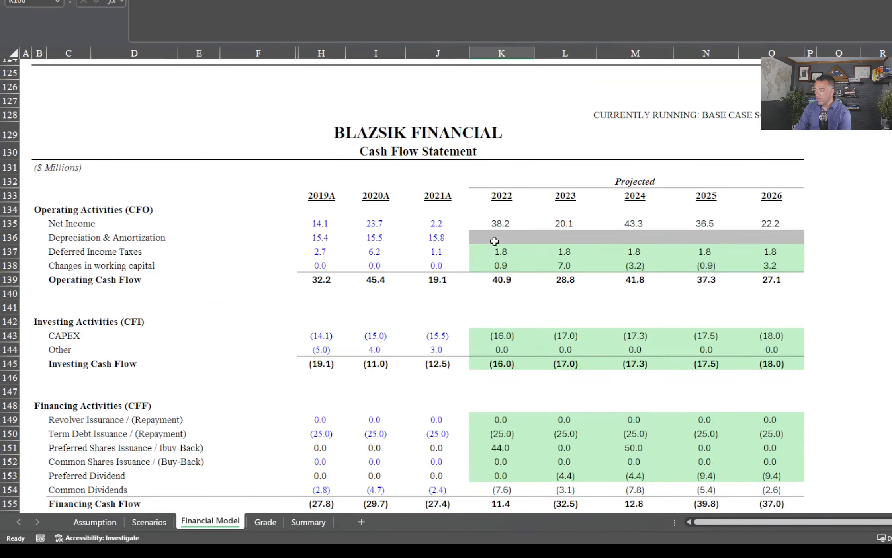
{"action": "left_click", "coordinate": [496, 235]}
{"action": "scroll", "coordinate": [495, 247], "scroll_direction": "up", "scroll_amount": 12}
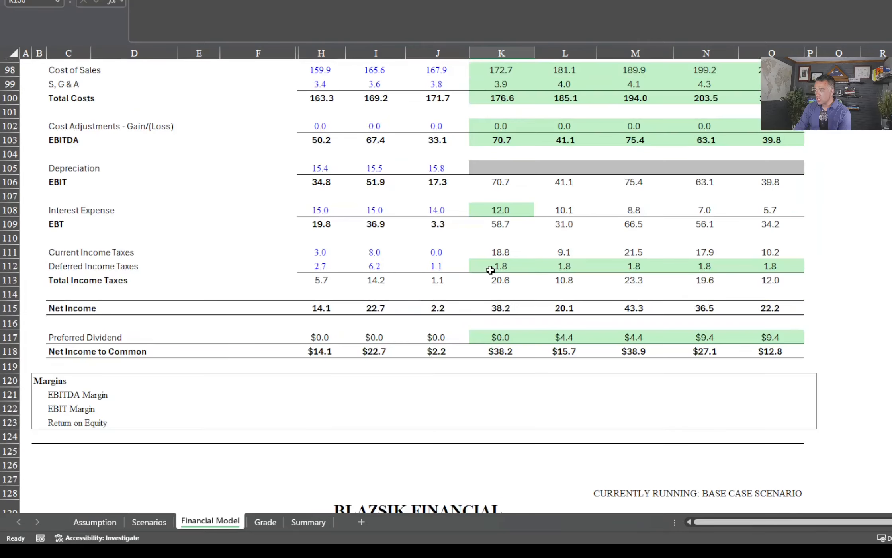
{"action": "left_click", "coordinate": [501, 291]}
{"action": "scroll", "coordinate": [502, 321], "scroll_direction": "up", "scroll_amount": 3}
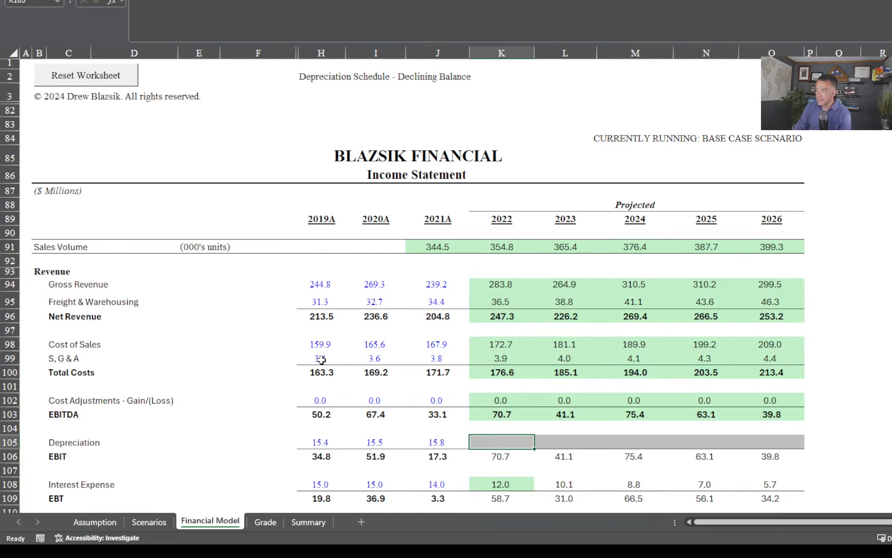
Review the income statement's tax and net income lines in K111:N118, and return through the balance sheet to the Depreciation CapEx schedule
{"action": "scroll", "coordinate": [321, 361], "scroll_direction": "down", "scroll_amount": 3}
{"action": "scroll", "coordinate": [494, 371], "scroll_direction": "down", "scroll_amount": 3}
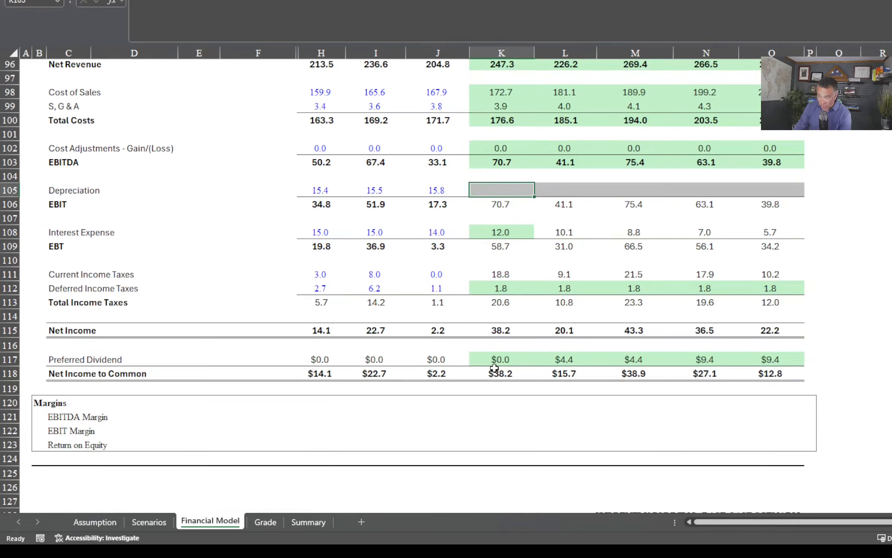
{"action": "left_click_drag", "start_coordinate": [504, 280], "coordinate": [705, 374]}
{"action": "scroll", "coordinate": [604, 457], "scroll_direction": "down", "scroll_amount": 8}
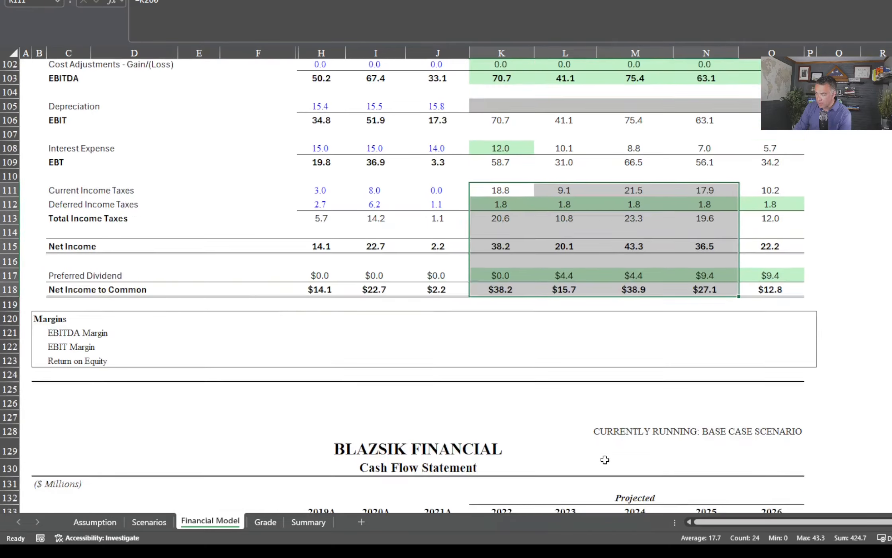
{"action": "scroll", "coordinate": [604, 457], "scroll_direction": "down", "scroll_amount": 20}
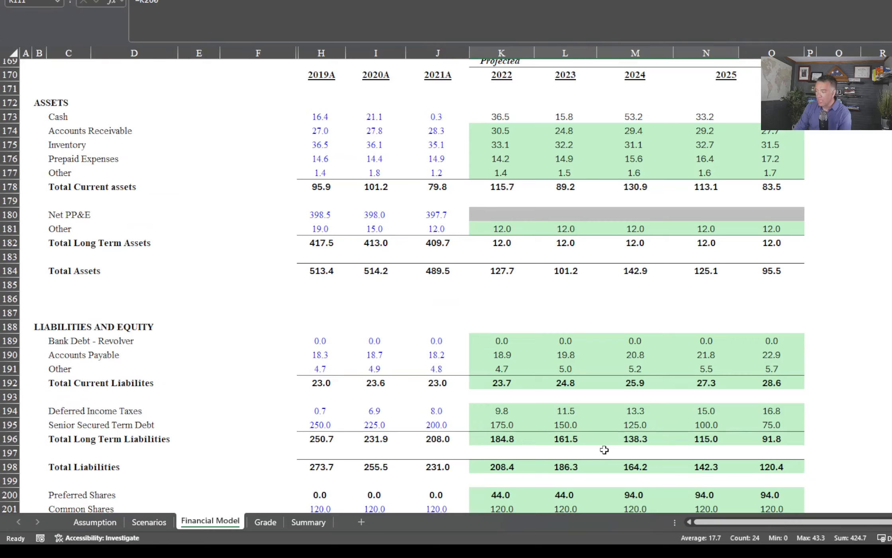
{"action": "scroll", "coordinate": [604, 450], "scroll_direction": "down", "scroll_amount": 11}
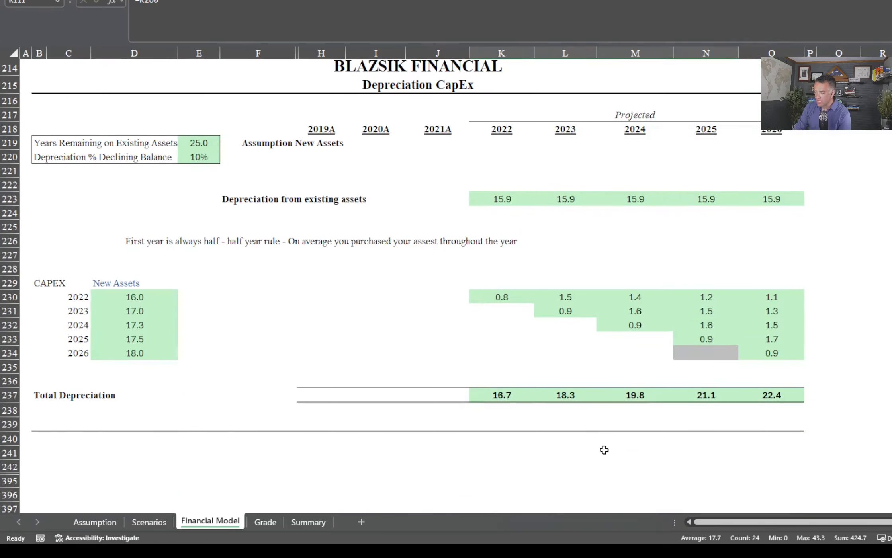